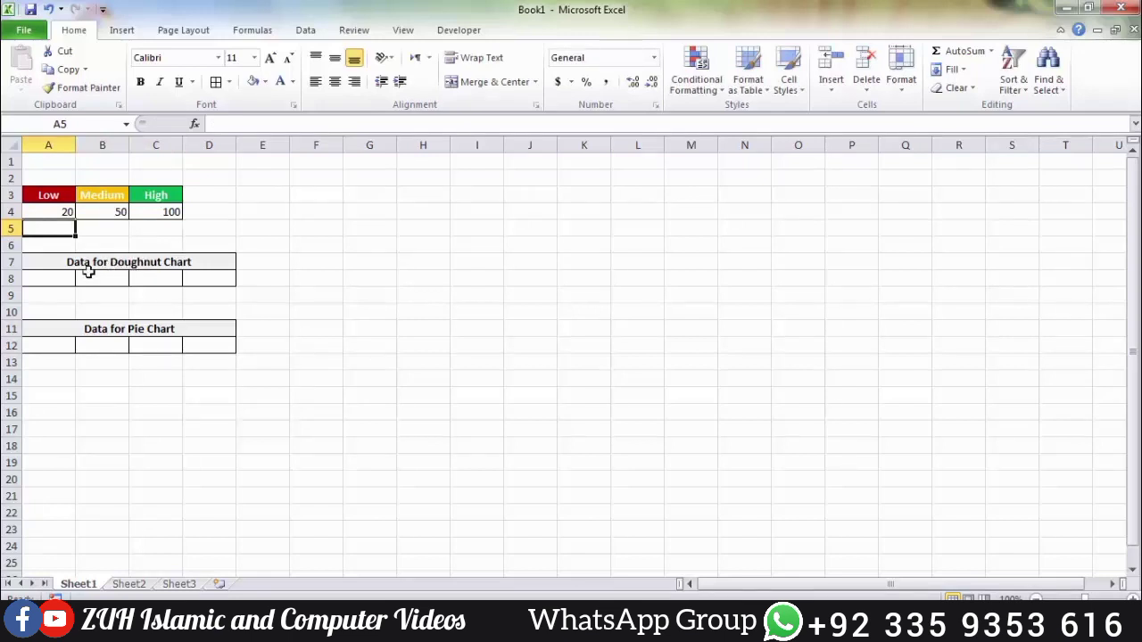
Link the first doughnut data cell, A8, to the Low value with the formula =A4.
click(55, 278)
text(=)
key(Up)
key(Up)
key(Up)
key(Up)
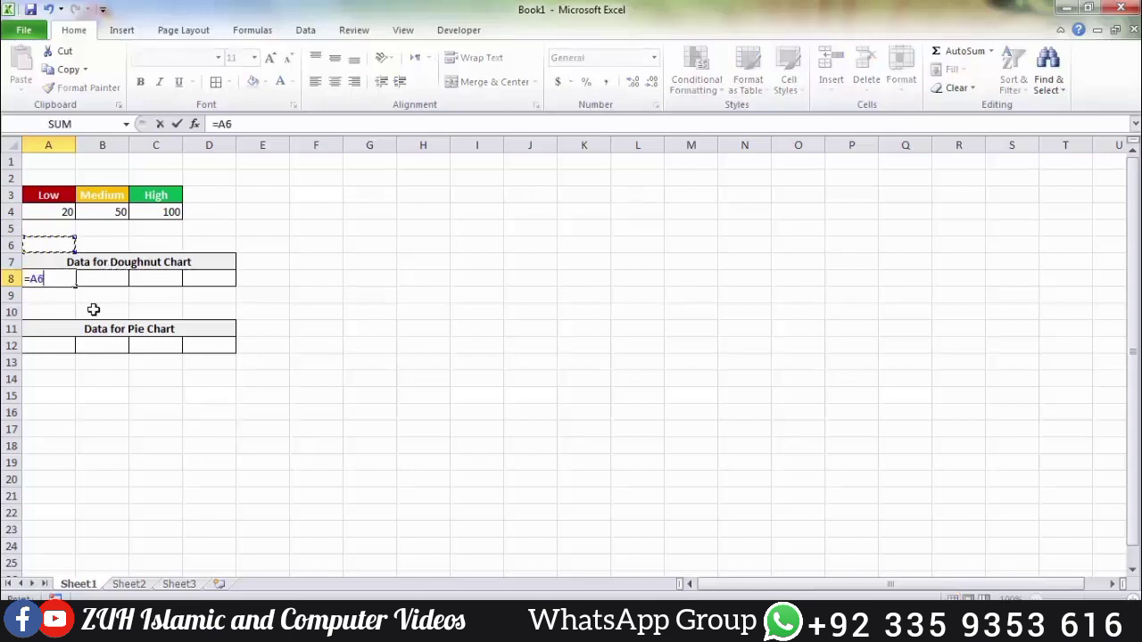
key(Return)
Enter the formula =B4-A8 in cell B8 to calculate the Medium segment of the doughnut data.
key(Right)
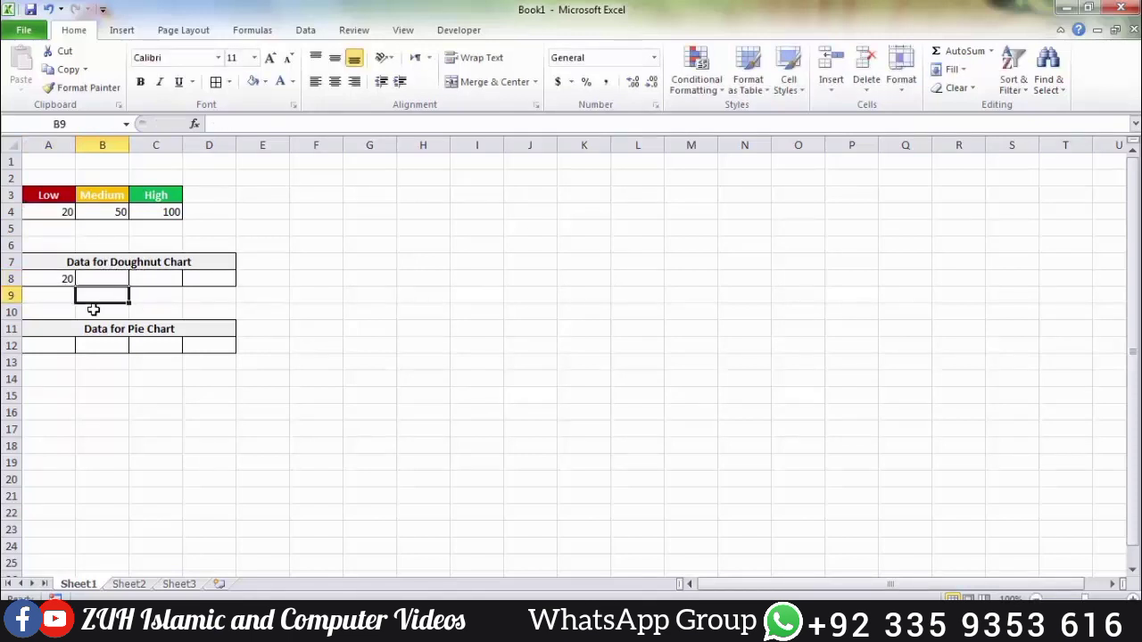
key(Up)
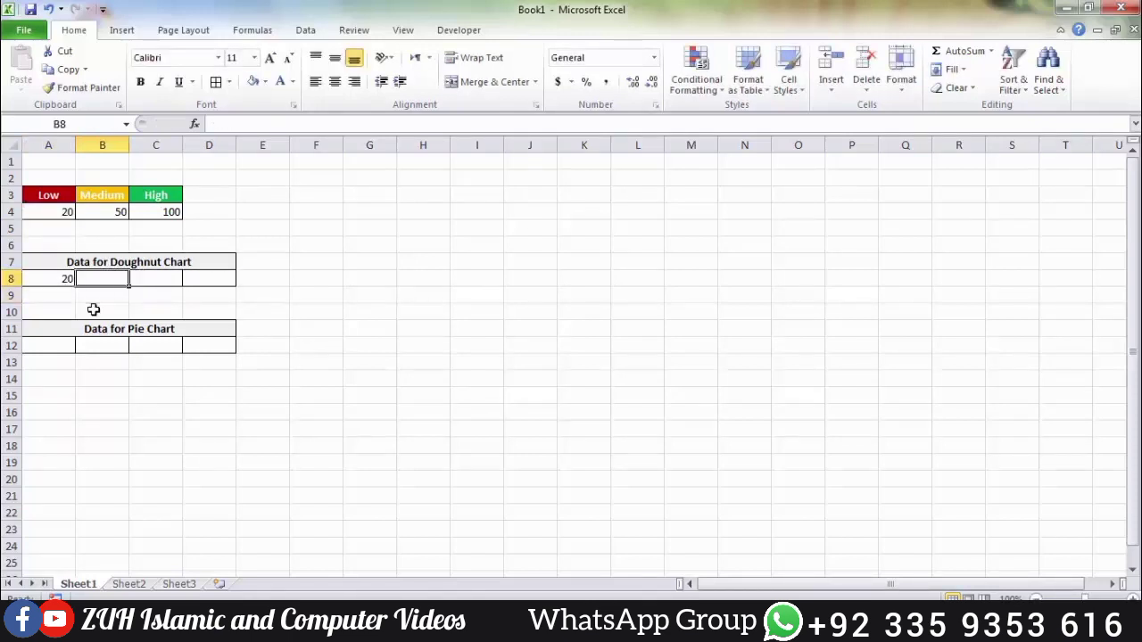
text(=)
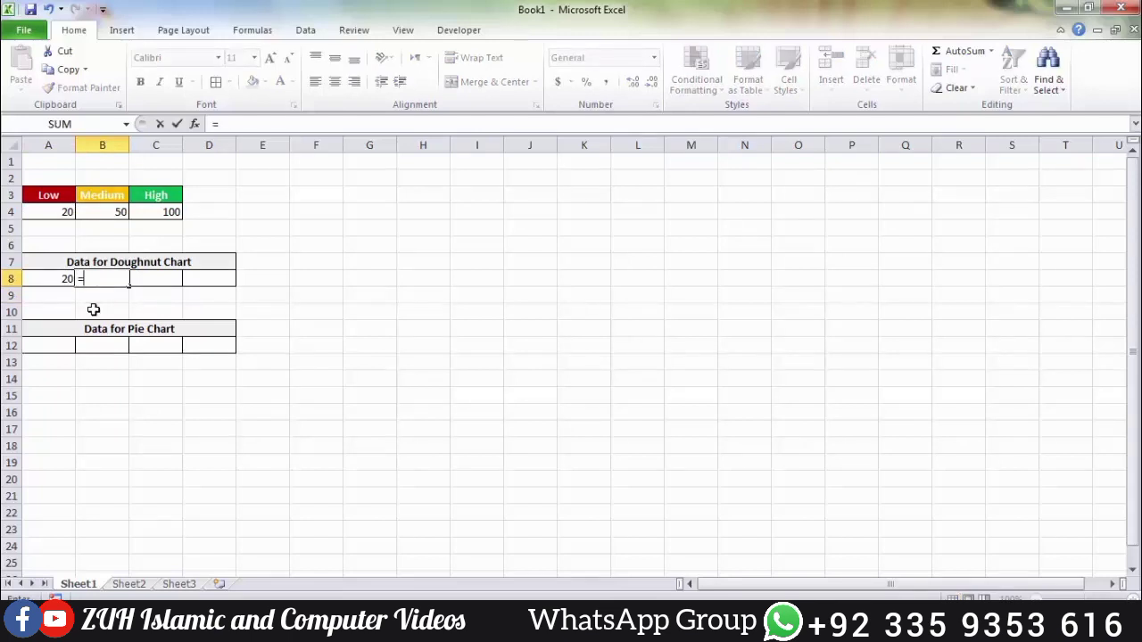
key(Up)
key(Up)
key(Up)
key(Up)
text(-)
key(Left)
key(Return)
Enter the formula =C4-B8-A8 in cell C8 to calculate the High segment of the doughnut data.
key(Right)
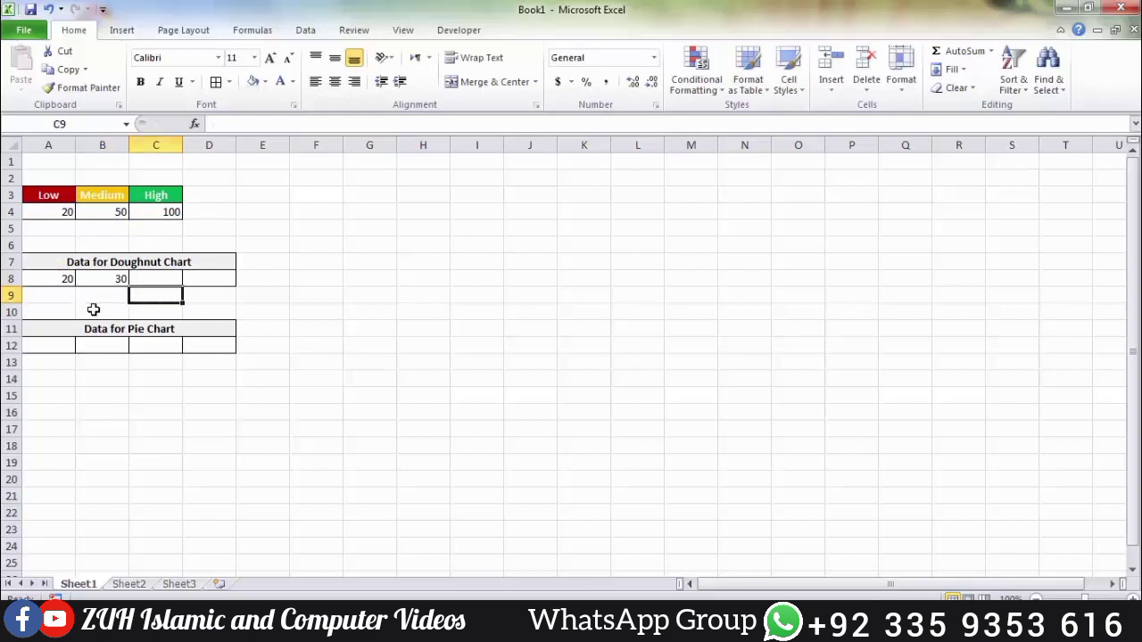
key(Up)
text(=)
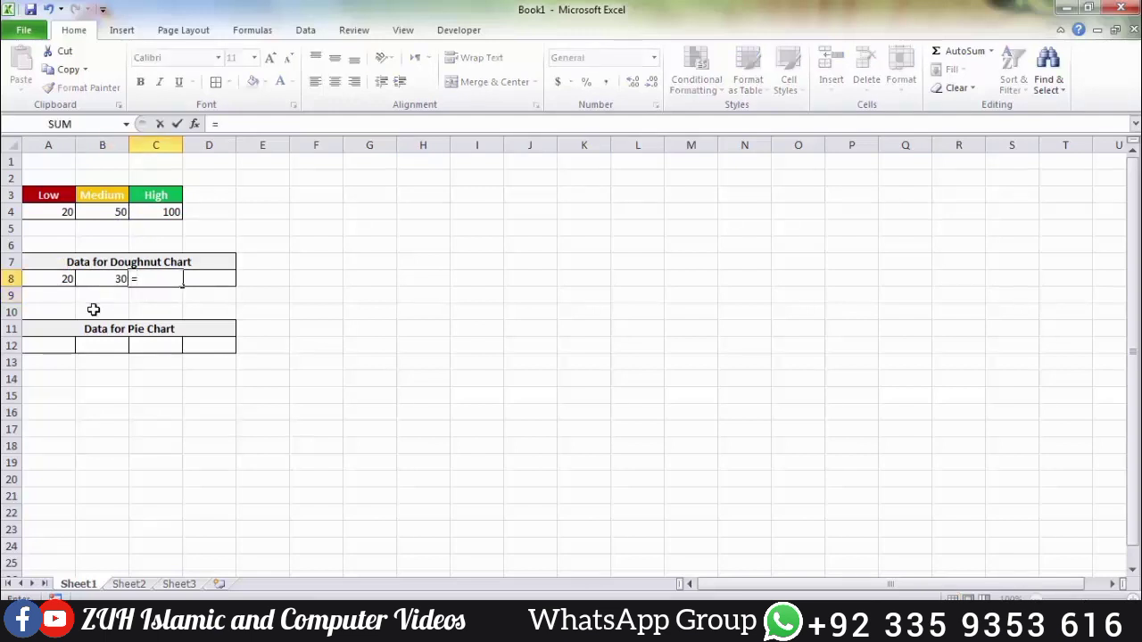
key(Up)
key(Up)
key(Up)
key(Up)
text(-)
key(Left)
text(-)
key(Left)
key(Left)
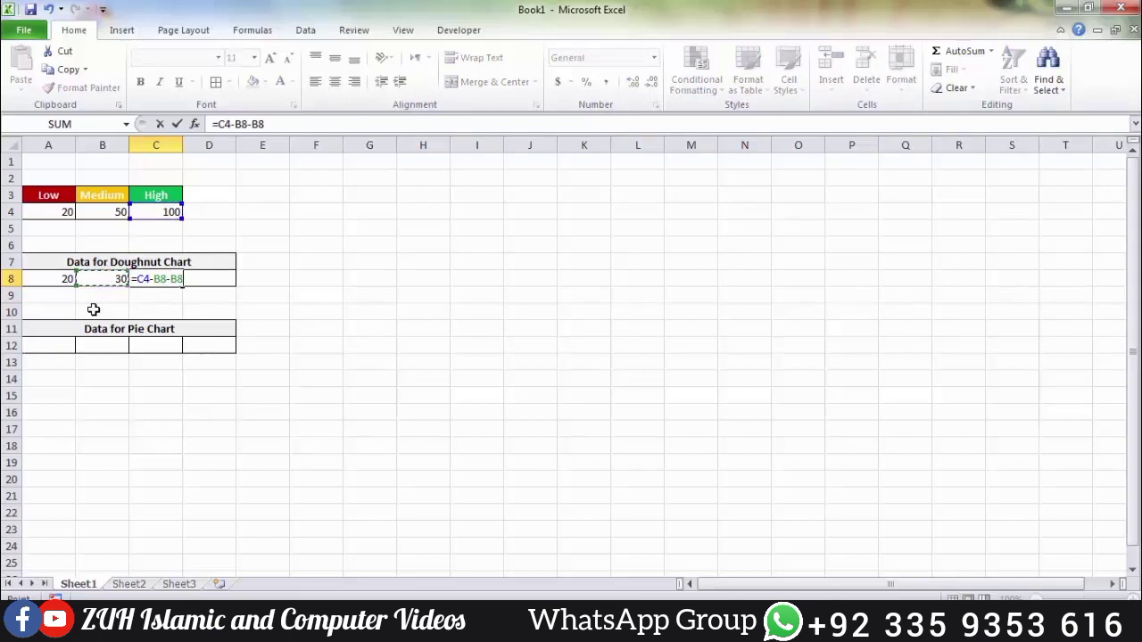
key(Return)
Fill cell D8 with the AutoSum total of the three doughnut segment values.
key(Right)
key(Up)
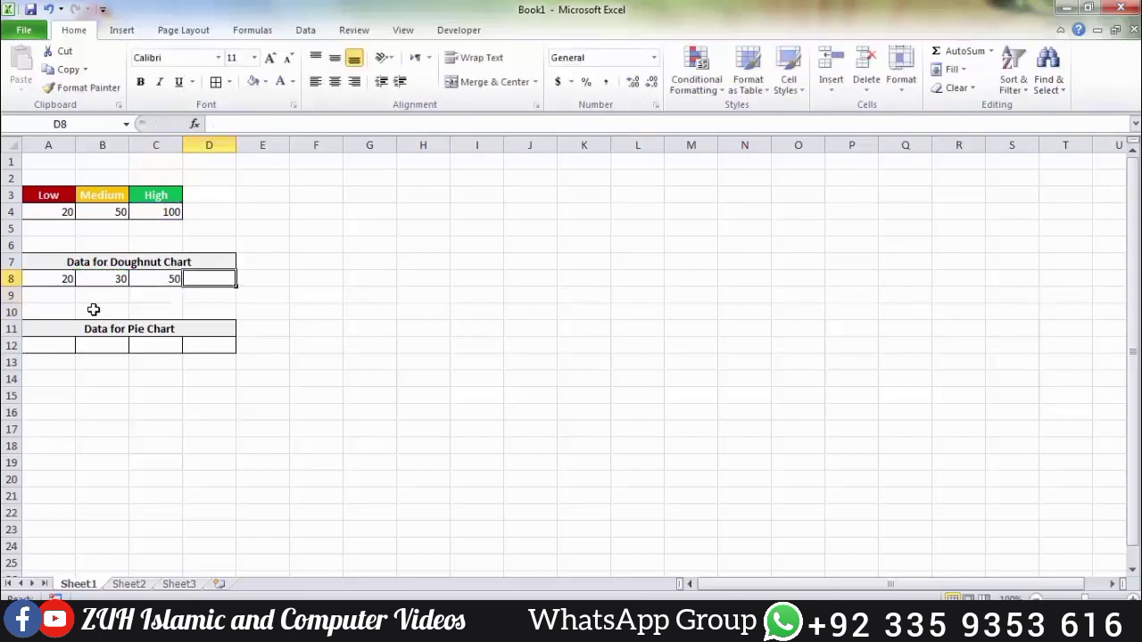
key(alt+equal)
key(ctrl+Return)
drag(70, 278, 147, 278)
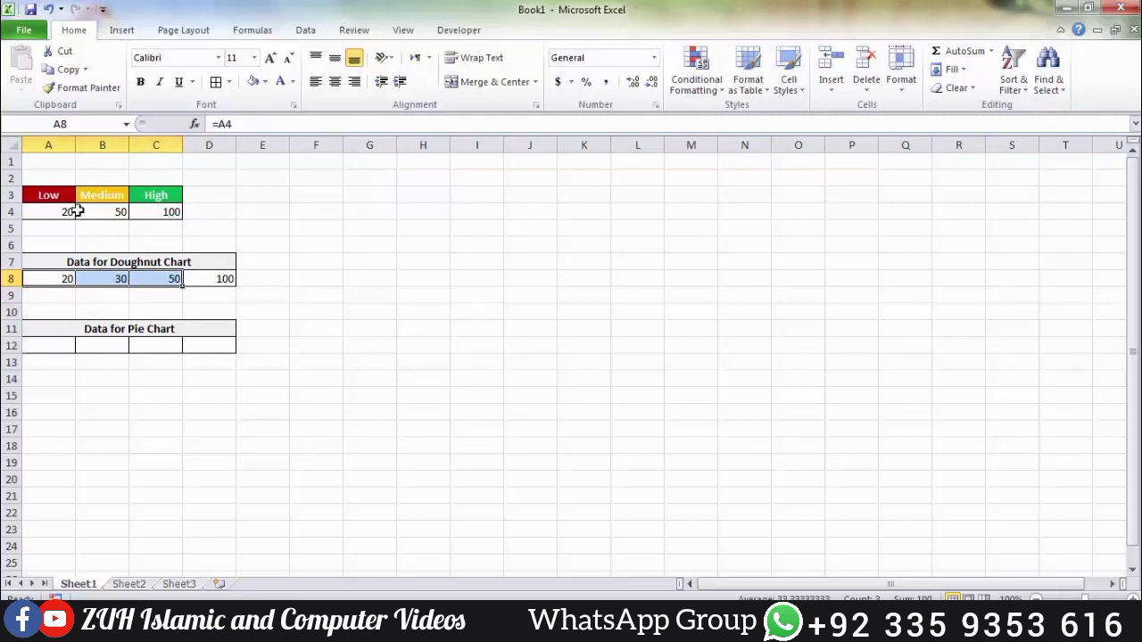
drag(54, 194, 169, 210)
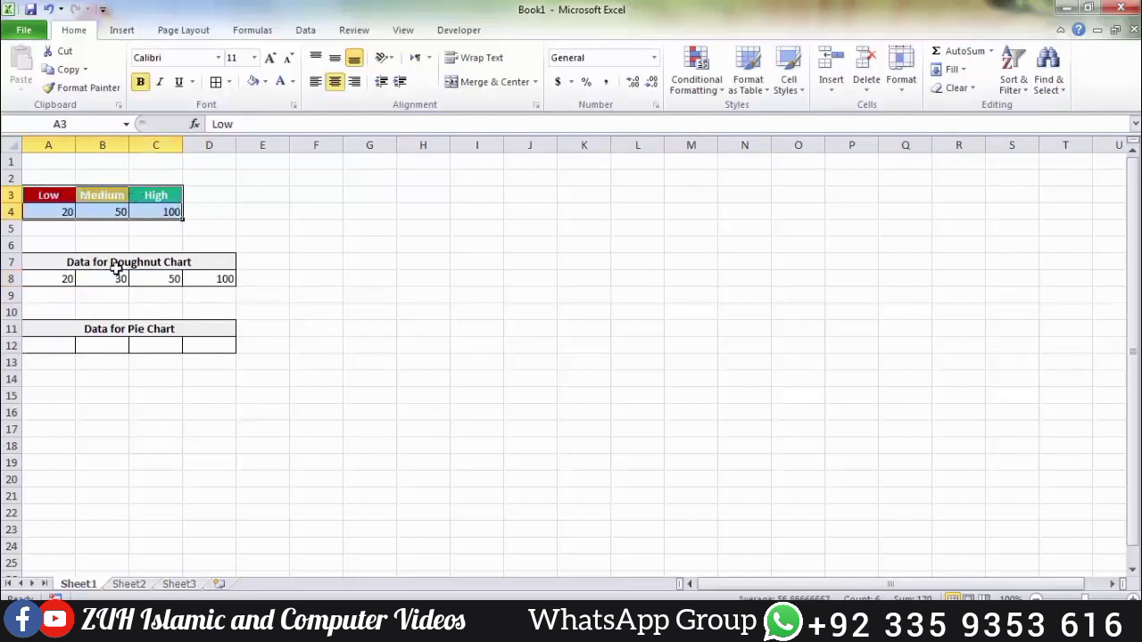
drag(57, 276, 165, 273)
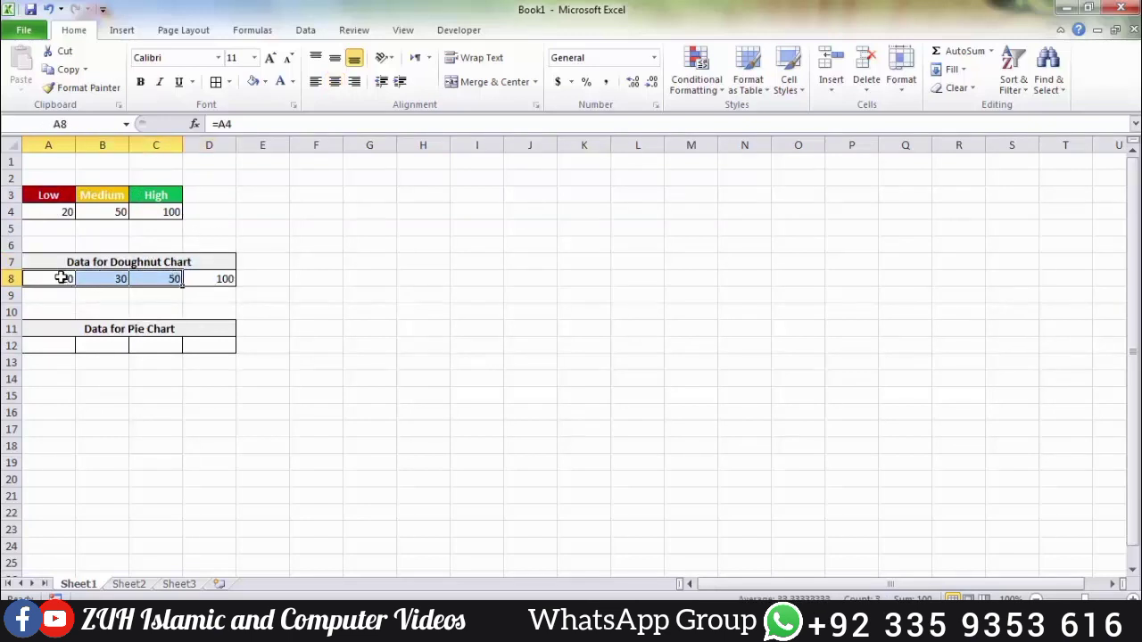
Insert a basic doughnut chart from the range A8:D8 and move it slightly up the sheet.
drag(62, 278, 187, 277)
click(121, 31)
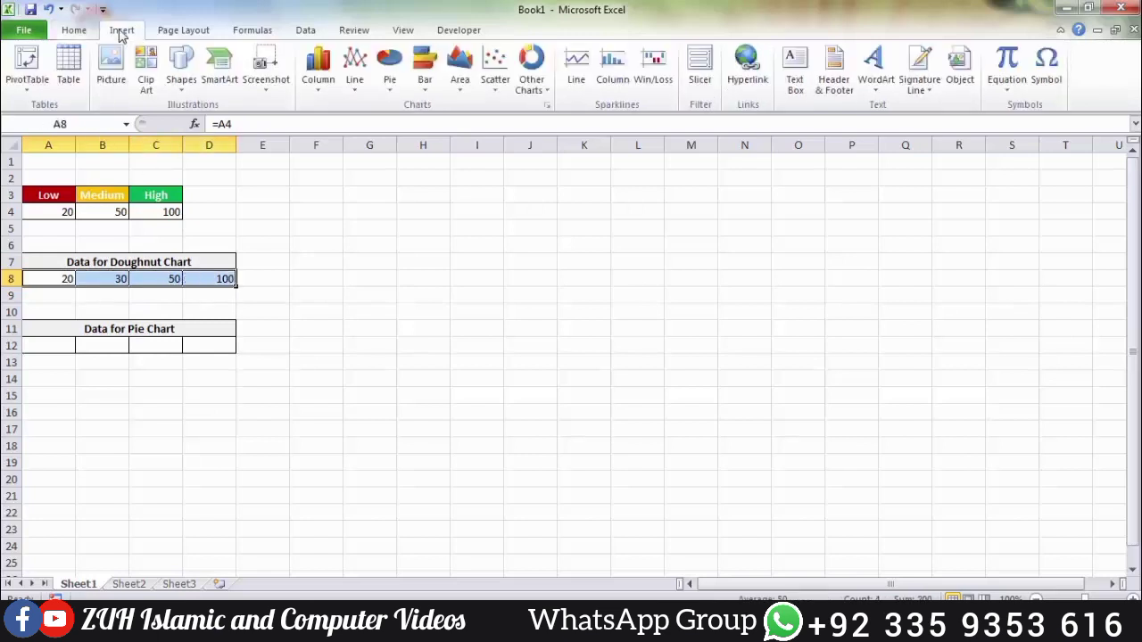
click(531, 76)
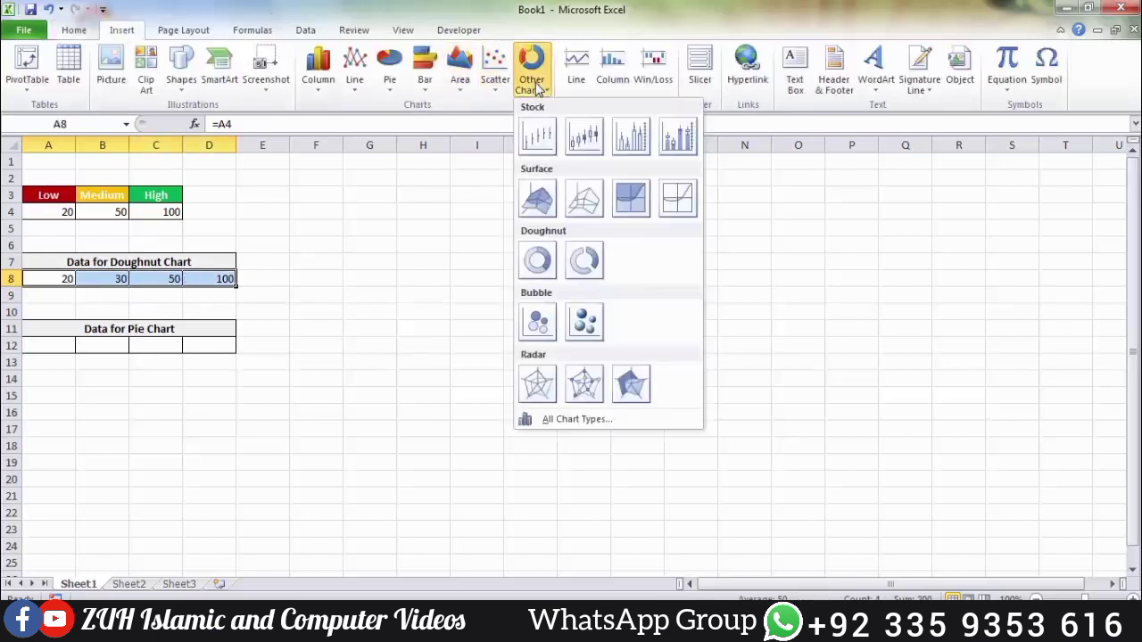
click(540, 258)
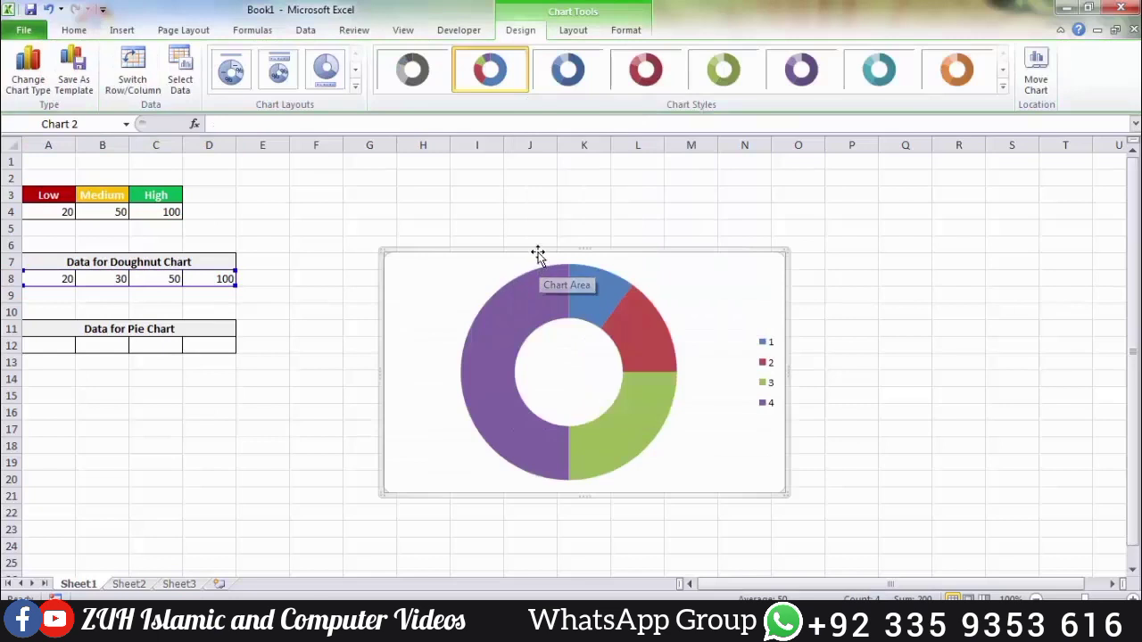
drag(538, 252, 529, 203)
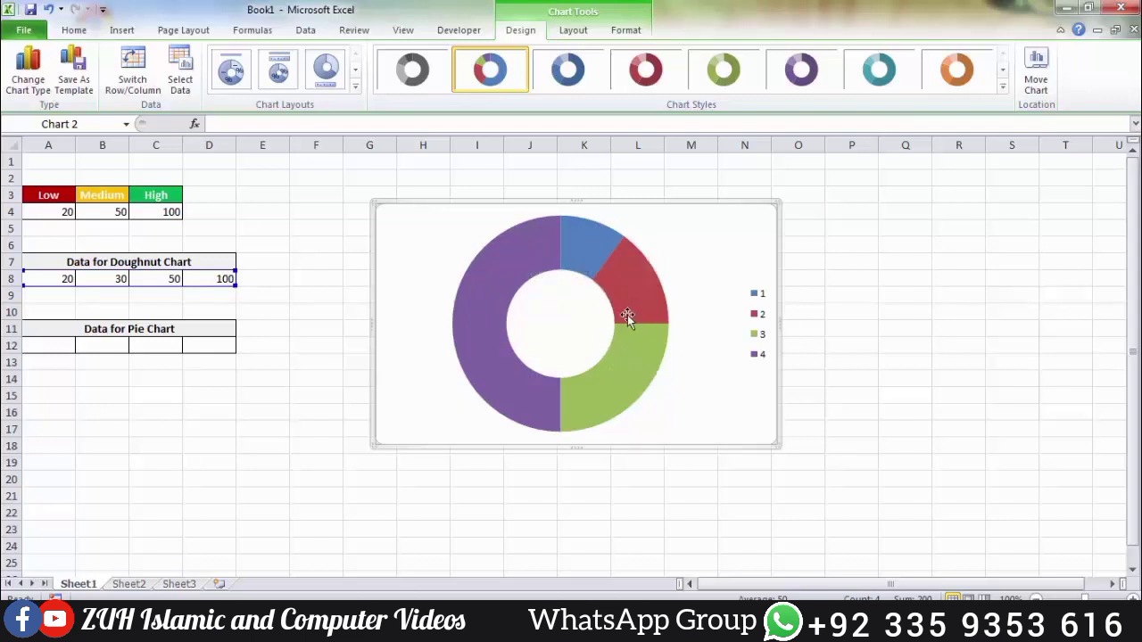
Set the doughnut series' angle of first slice to 270.
click(492, 327)
double_click(491, 328)
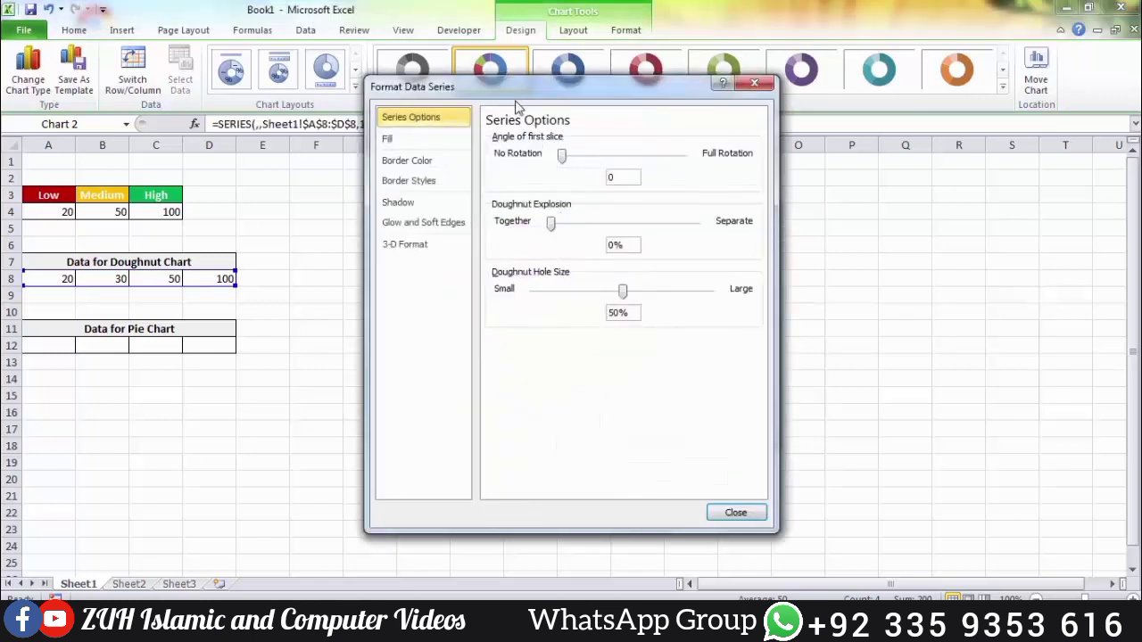
drag(522, 86, 286, 143)
drag(320, 179, 291, 184)
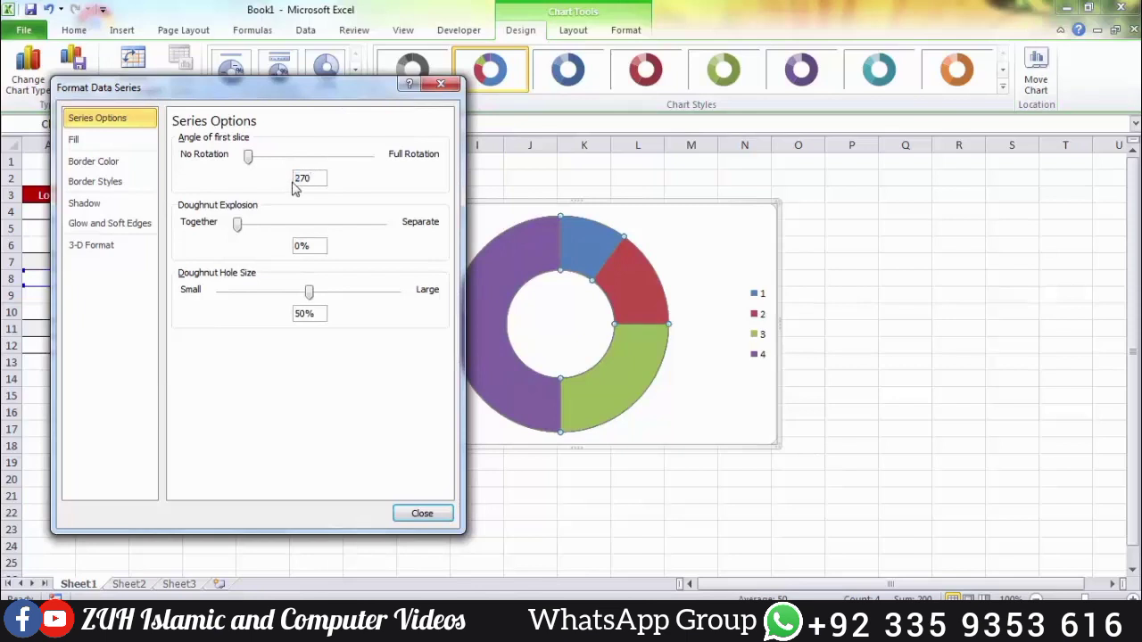
click(308, 245)
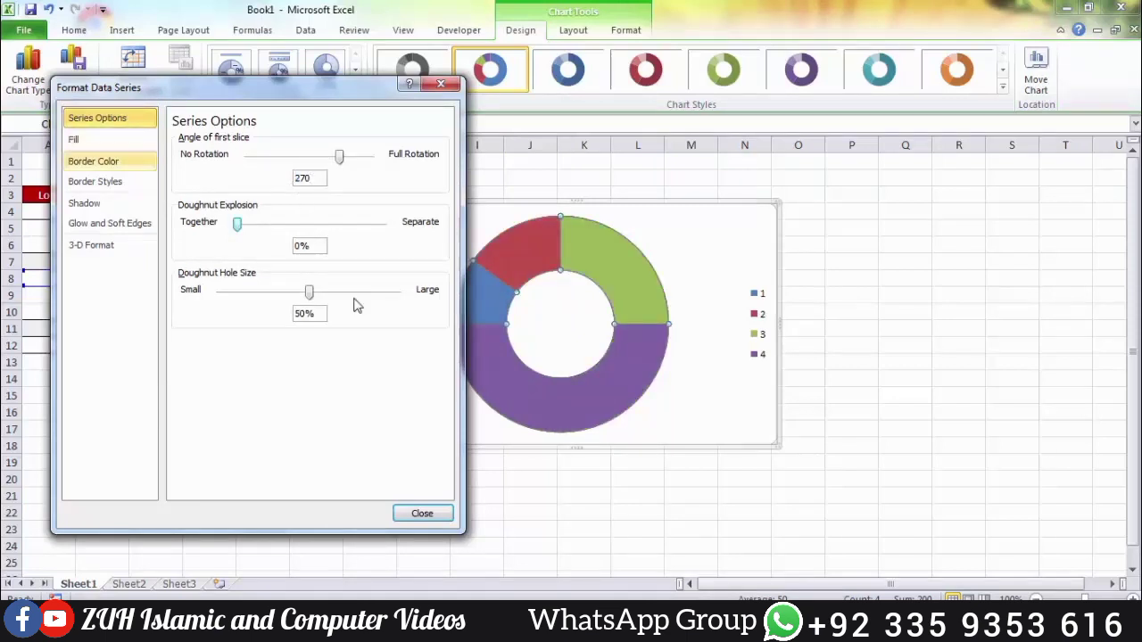
Remove the fill from the large slice that forms the doughnut's lower half.
click(567, 403)
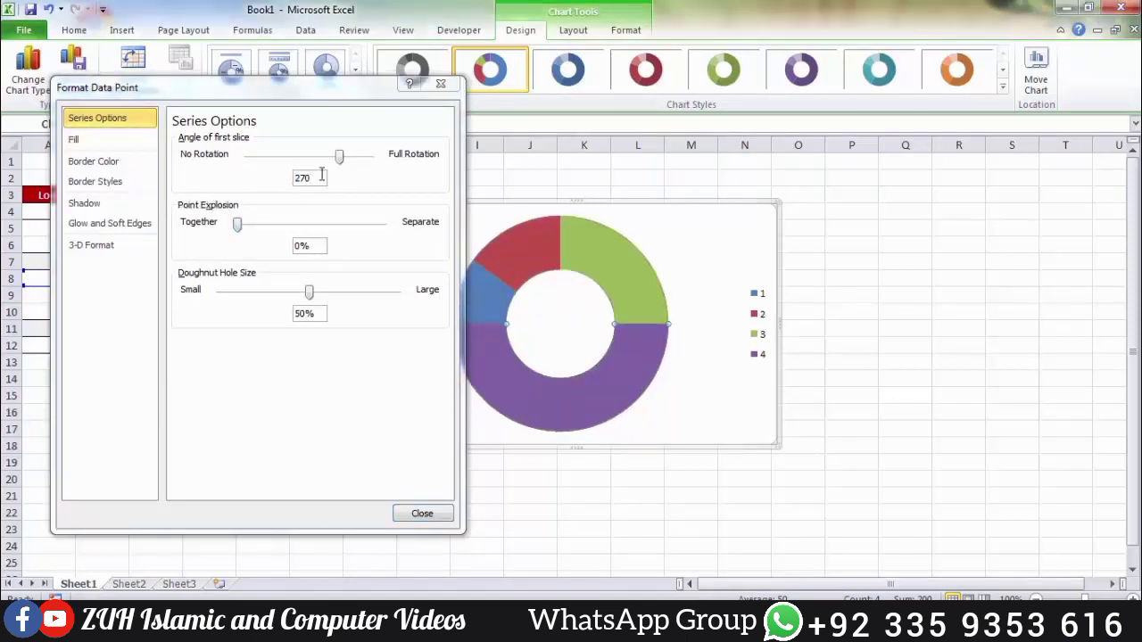
click(76, 140)
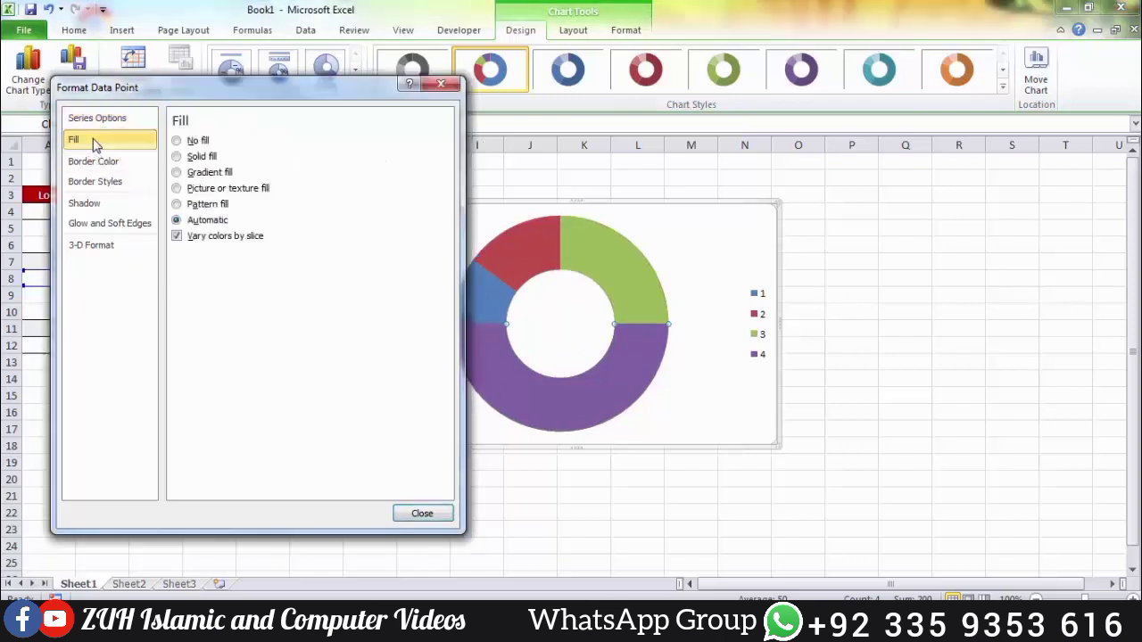
click(183, 143)
Give the first doughnut slice, for Low, a solid dark red fill.
click(482, 295)
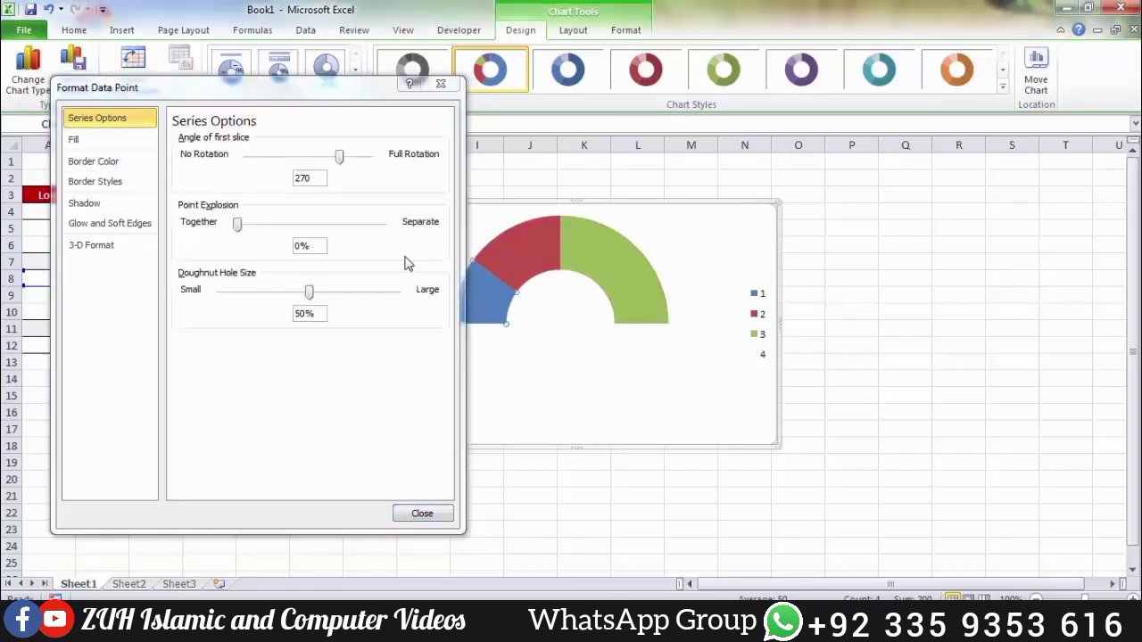
click(125, 141)
click(177, 156)
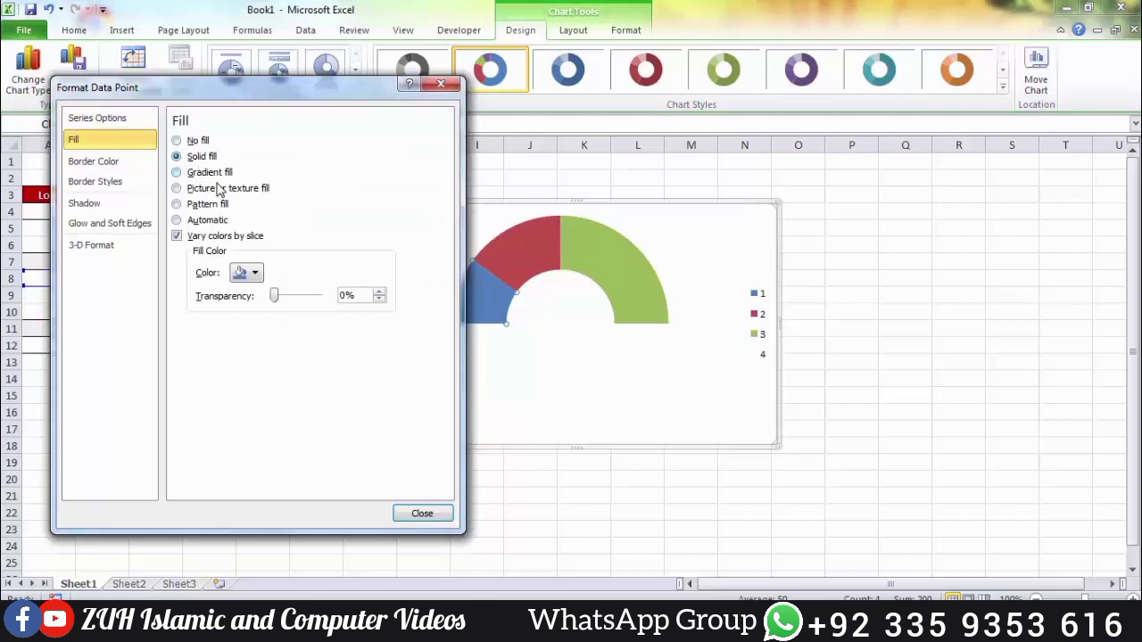
click(253, 273)
click(236, 395)
Give the second doughnut slice, for Medium, a solid orange fill from the standard colors.
click(540, 251)
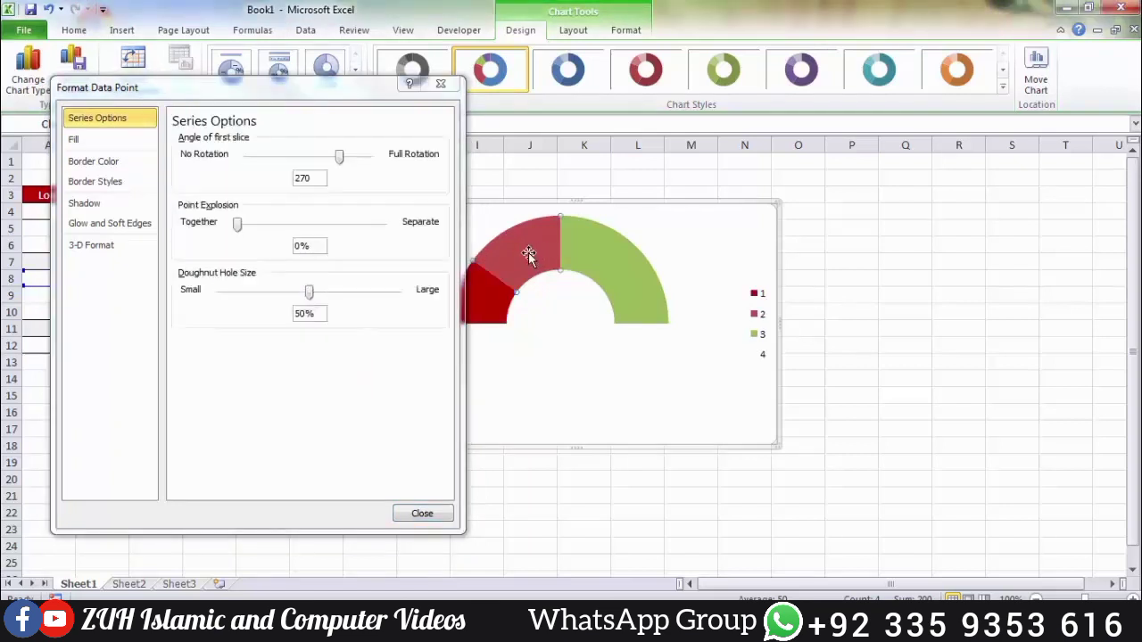
click(115, 141)
click(177, 156)
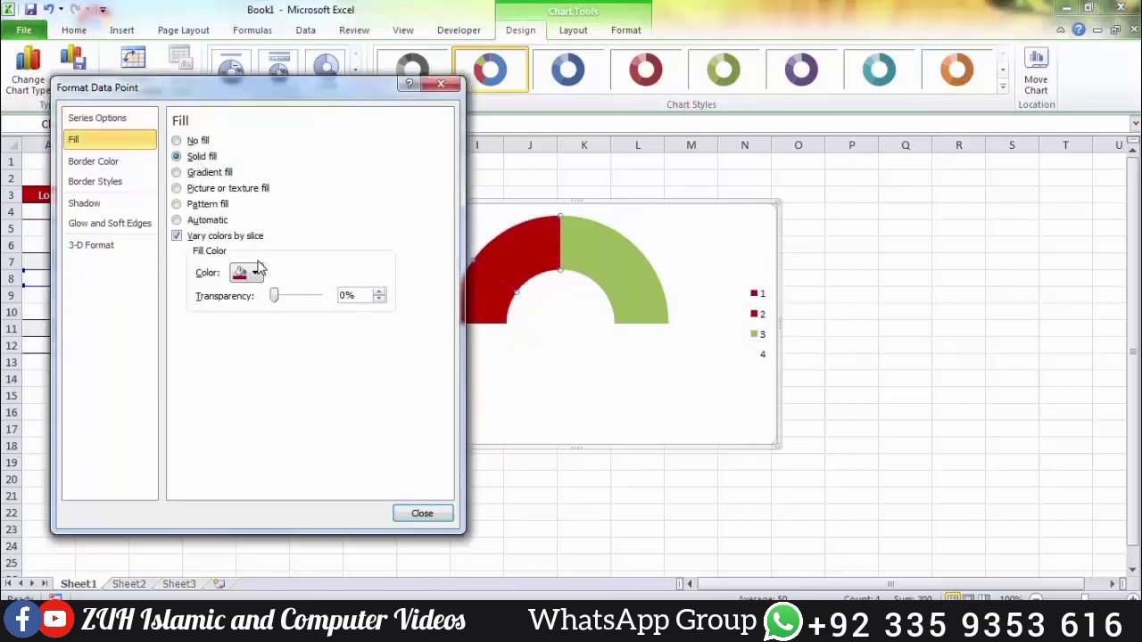
click(255, 273)
click(265, 395)
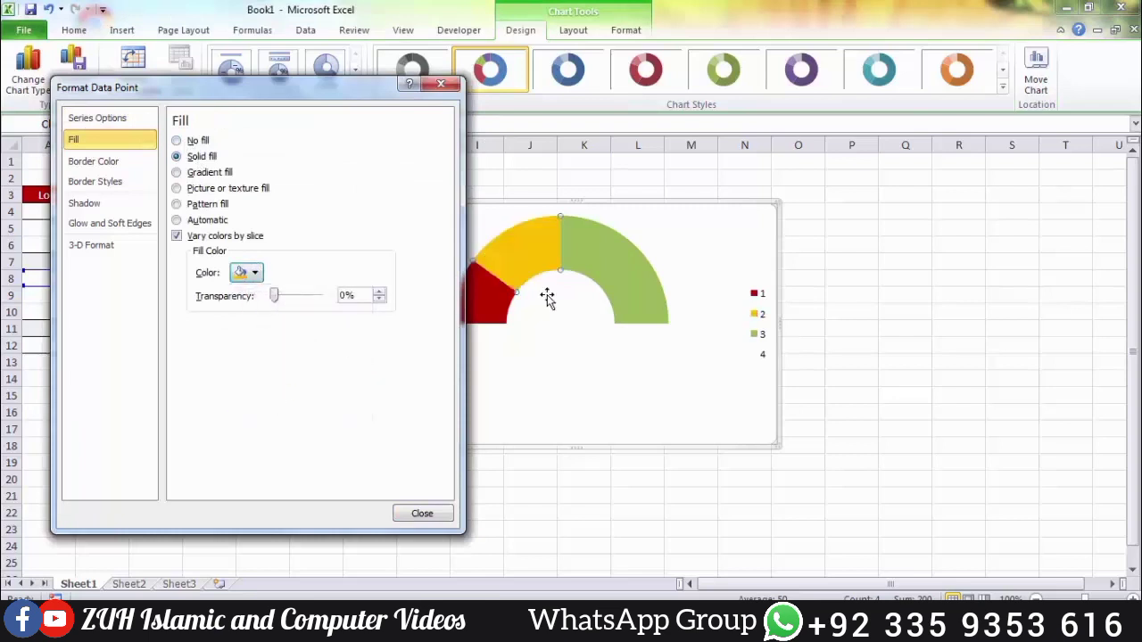
Give the third doughnut slice, for High, a solid green fill and finish the slice formatting.
click(584, 257)
click(118, 139)
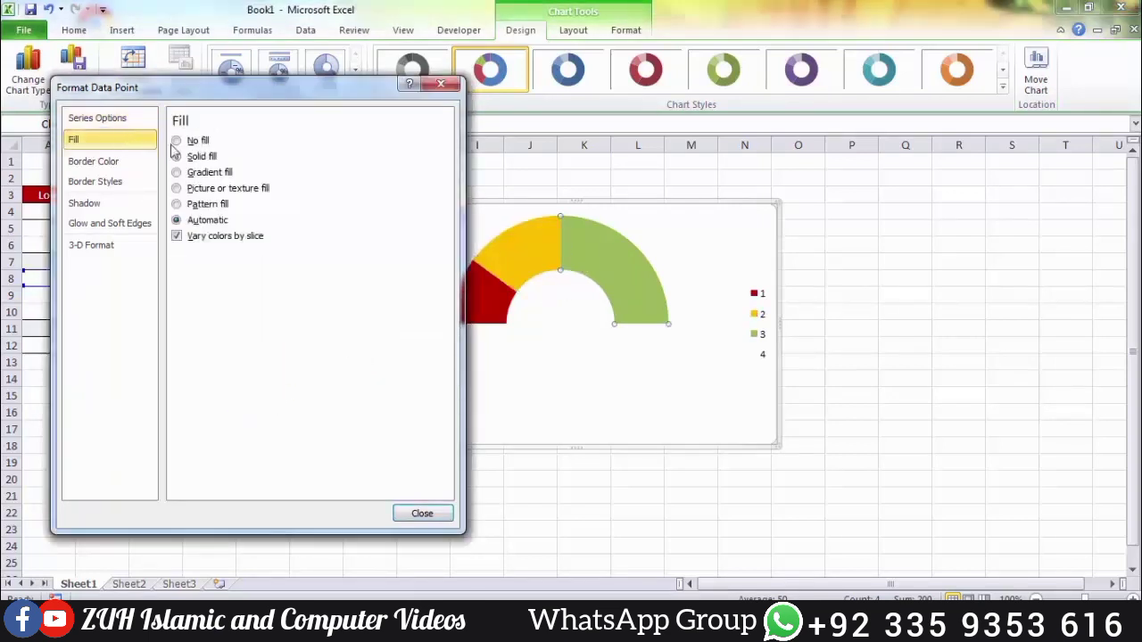
click(200, 156)
click(251, 272)
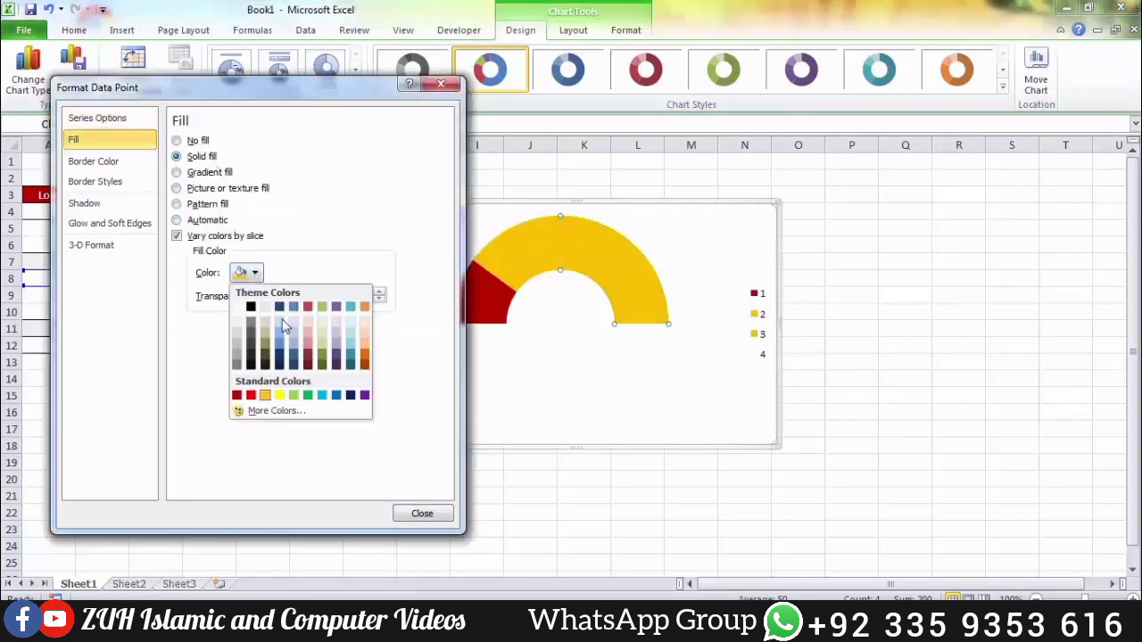
click(307, 396)
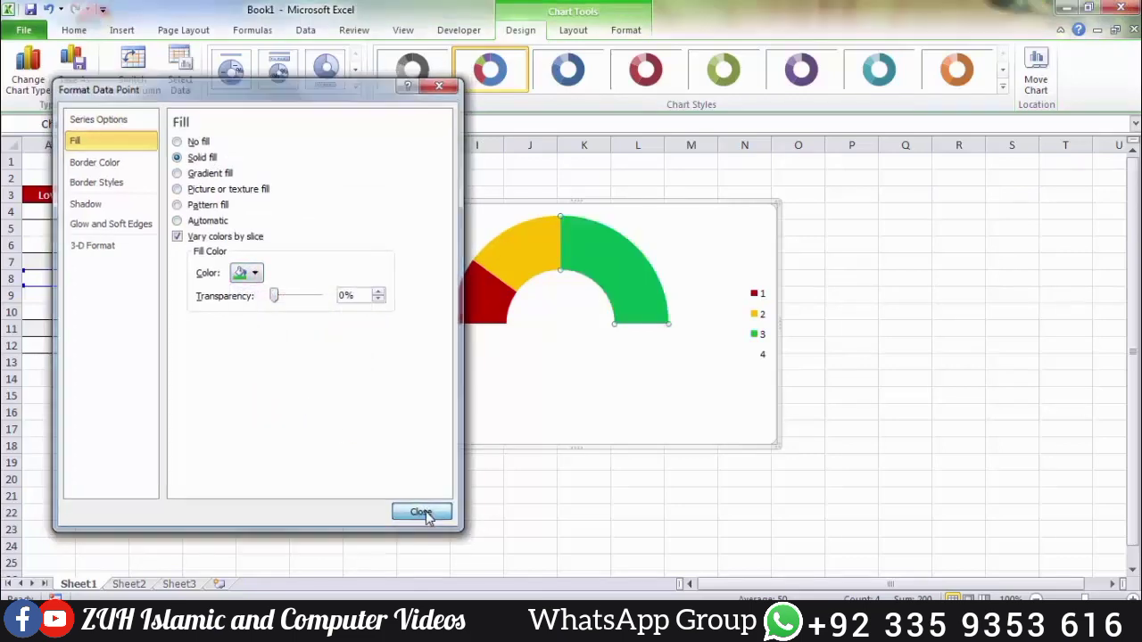
click(421, 511)
Set the doughnut hole size to 70% and delete the chart's legend.
double_click(629, 358)
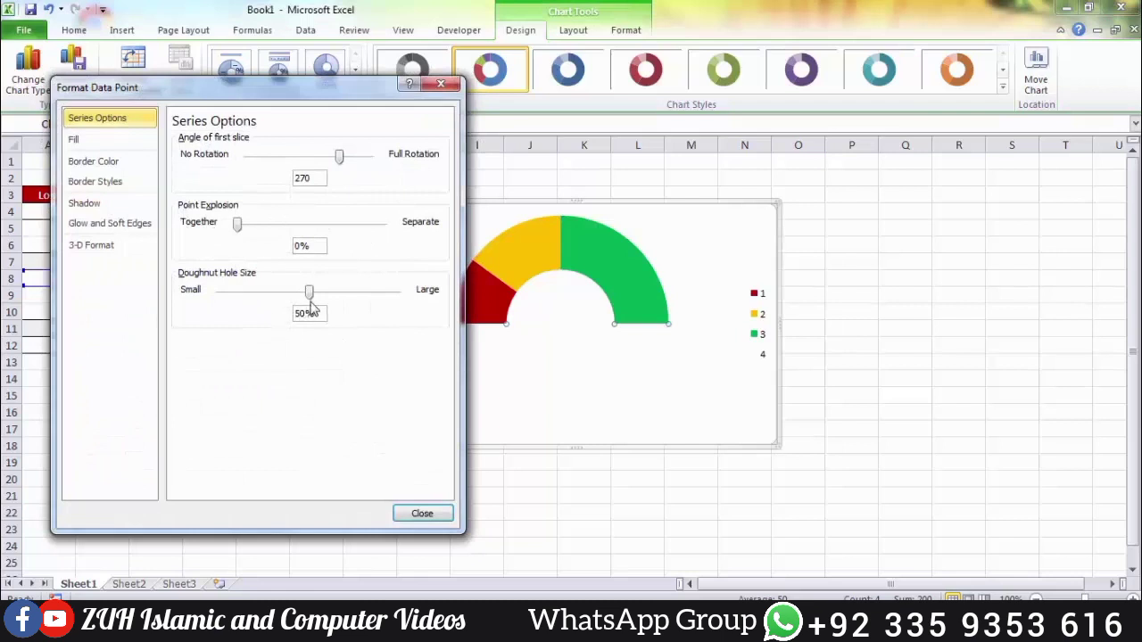
drag(308, 293, 355, 301)
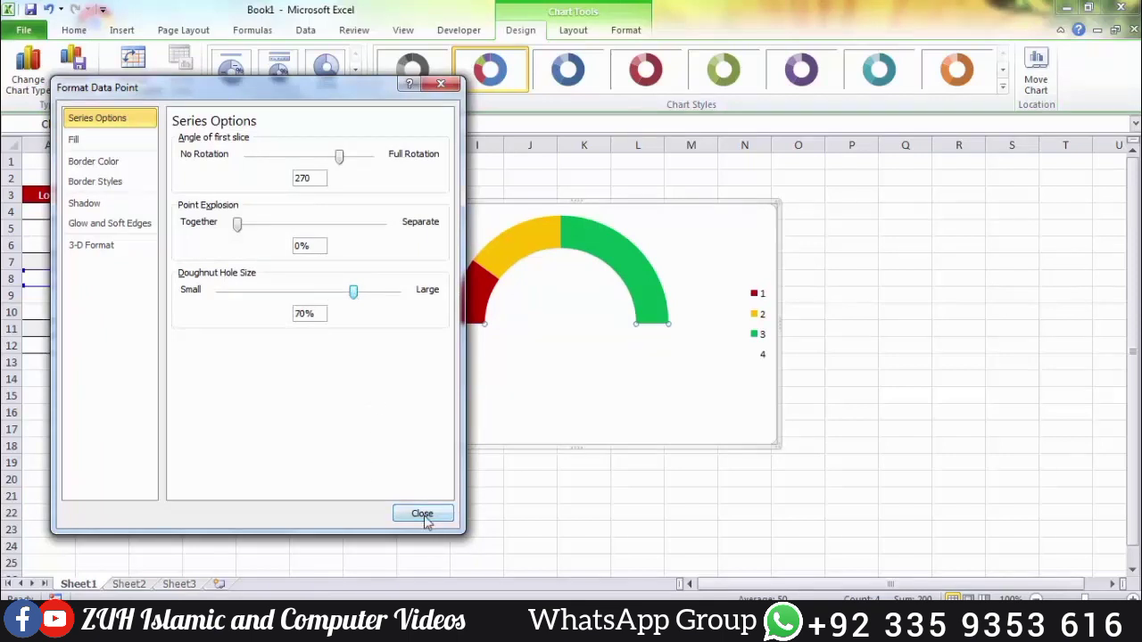
click(422, 514)
click(756, 312)
key(Delete)
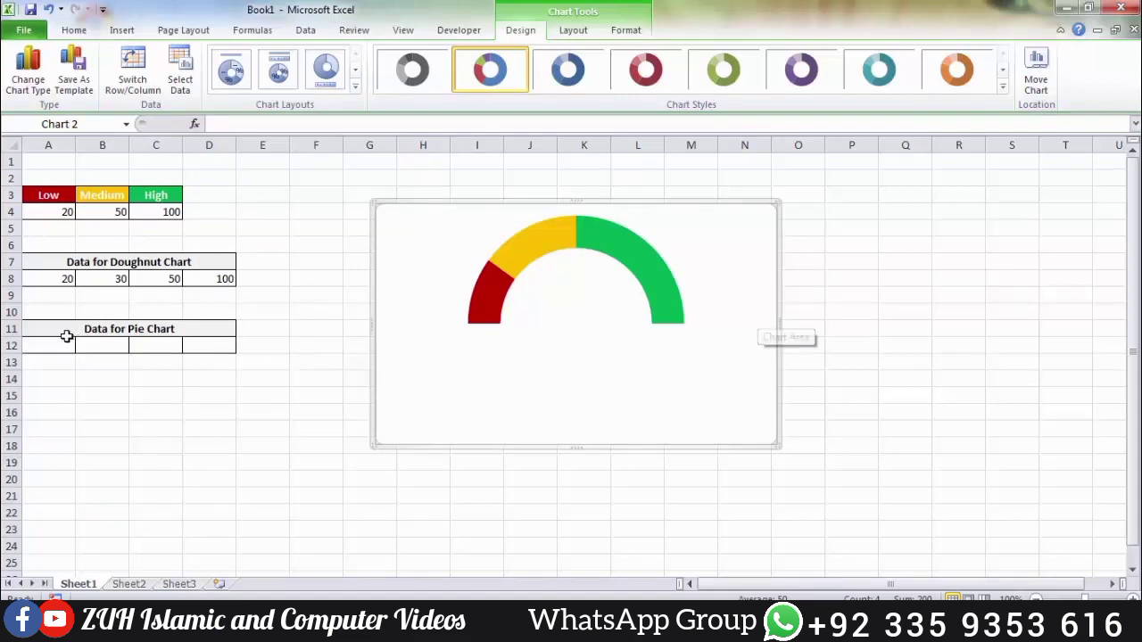
Enter the heading "Actual Data" in cell F1, widen column F to fit it, and select F1:F2.
click(52, 342)
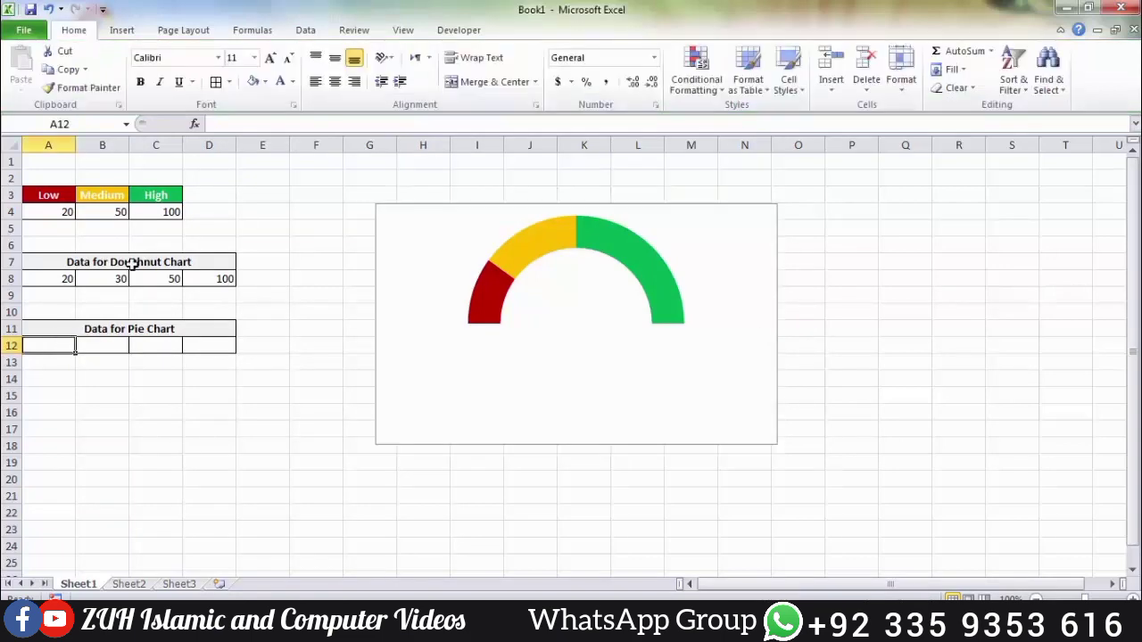
click(306, 177)
click(308, 160)
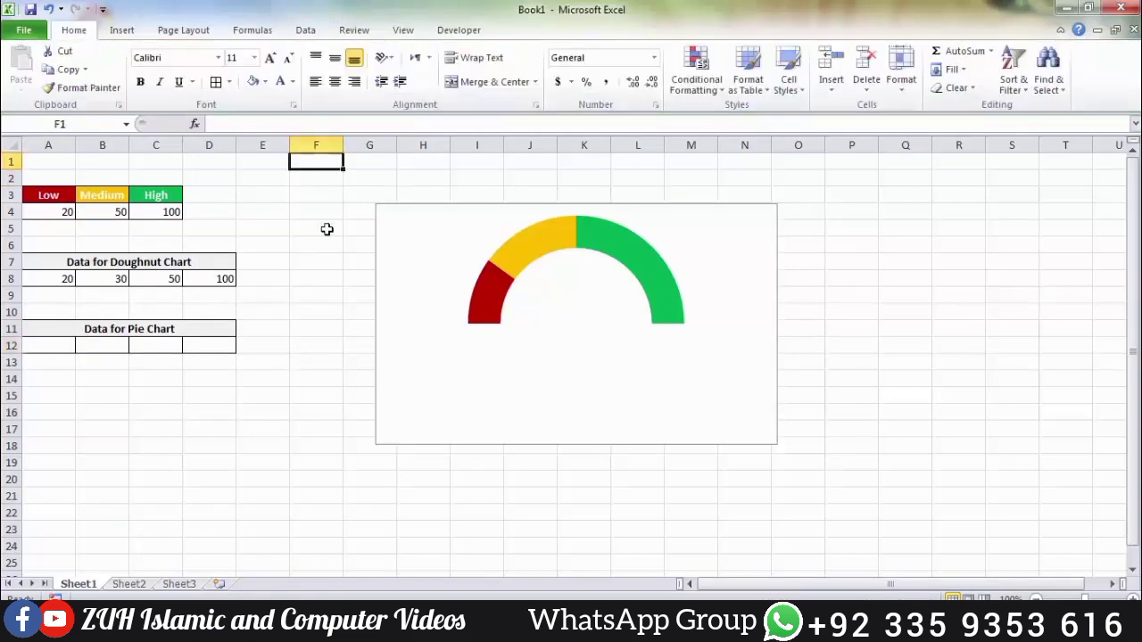
text(Actual Data)
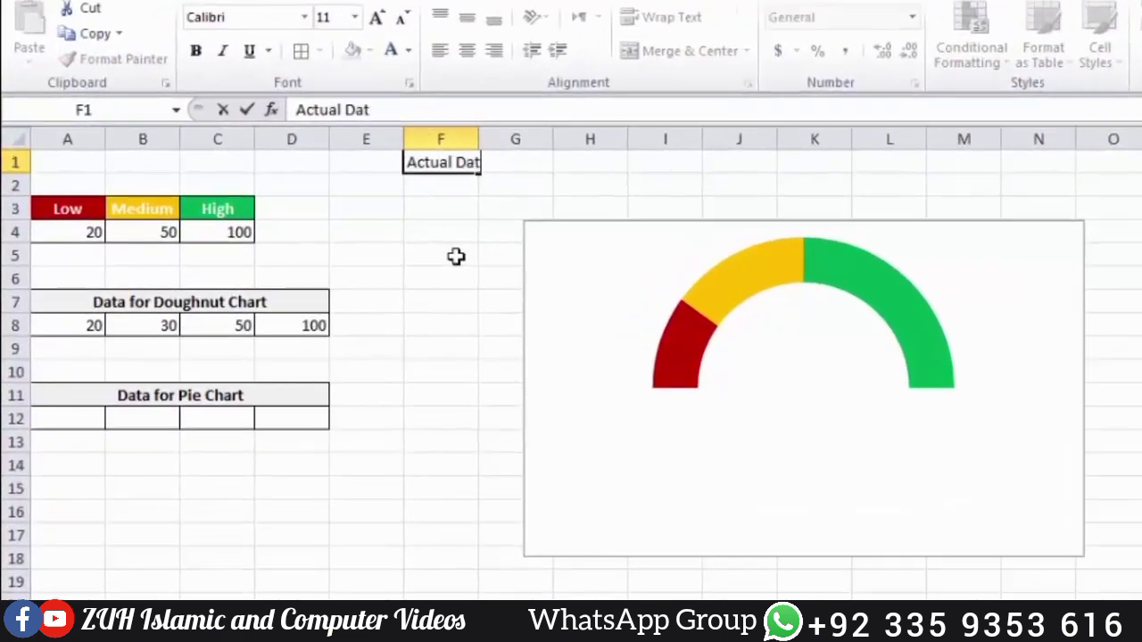
key(Return)
drag(479, 138, 469, 182)
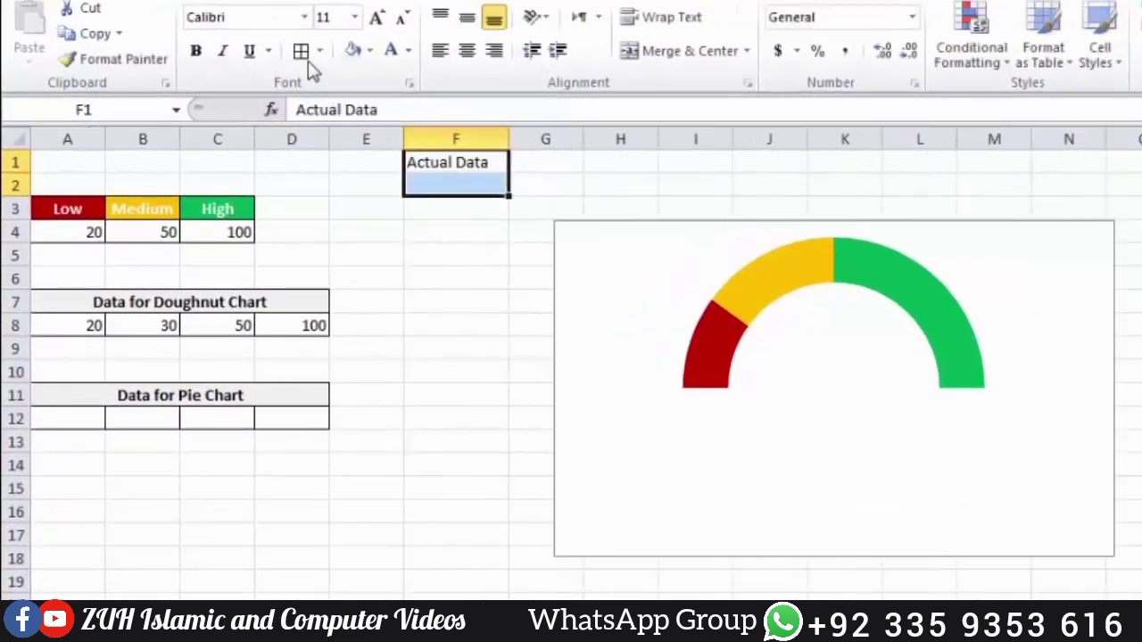
Format the "Actual Data" heading in F1 with a black fill and white, bold, centered text.
click(453, 161)
click(370, 50)
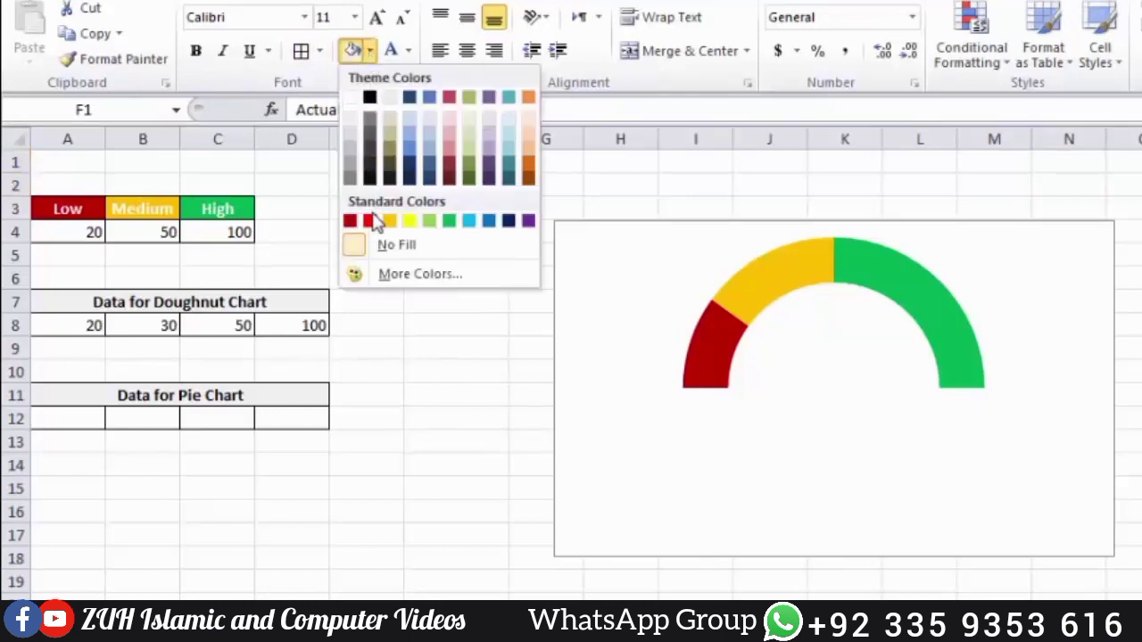
click(369, 98)
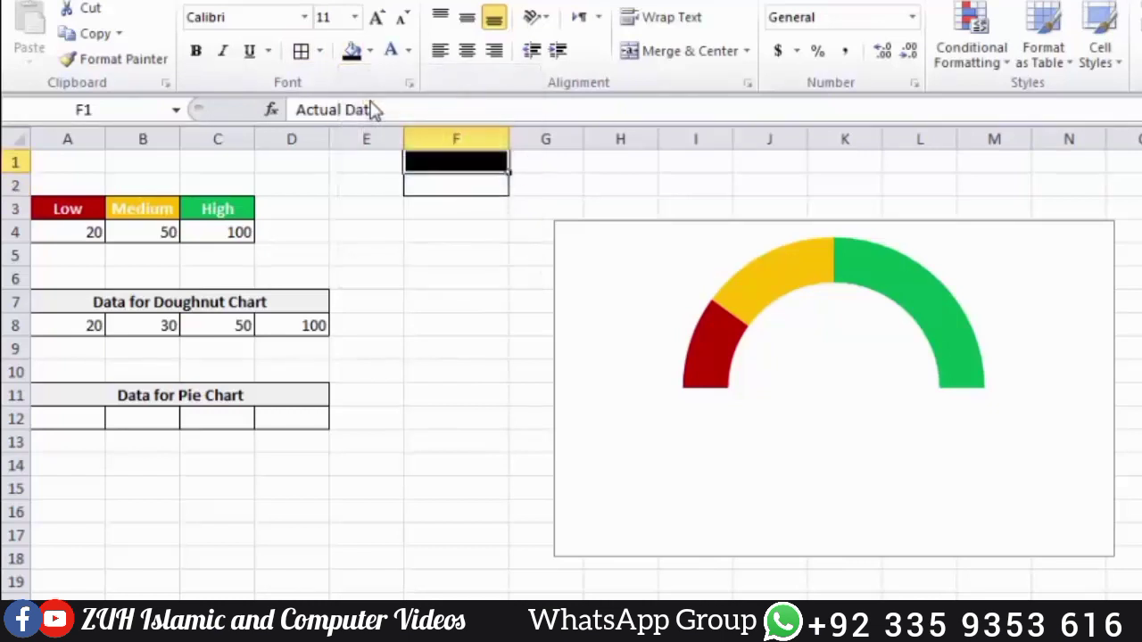
click(391, 51)
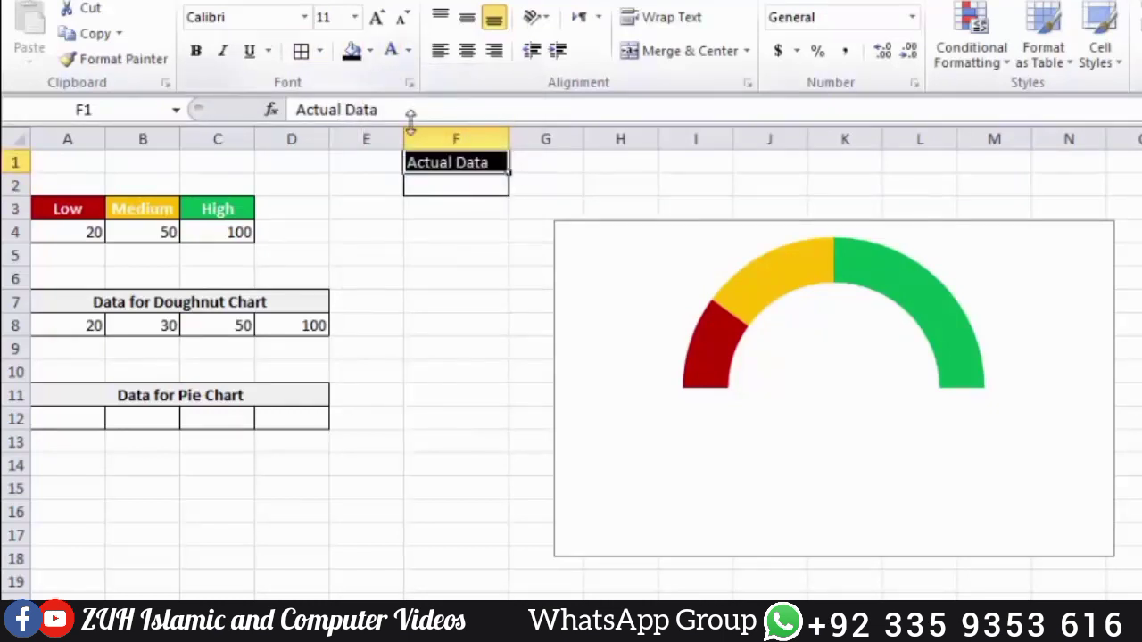
click(466, 51)
click(196, 51)
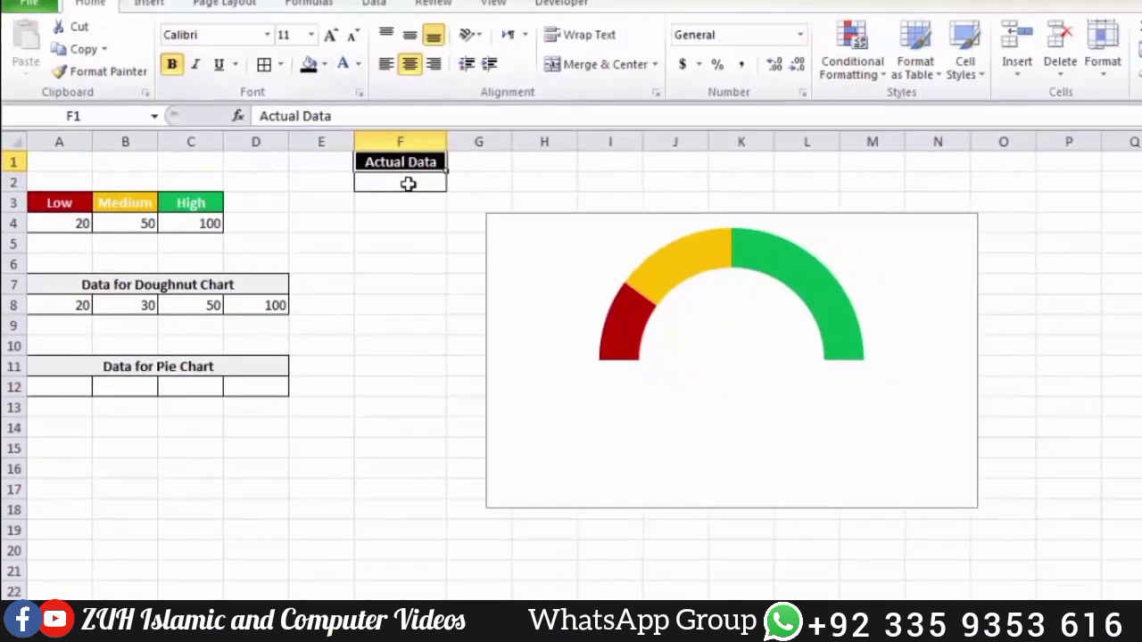
click(456, 184)
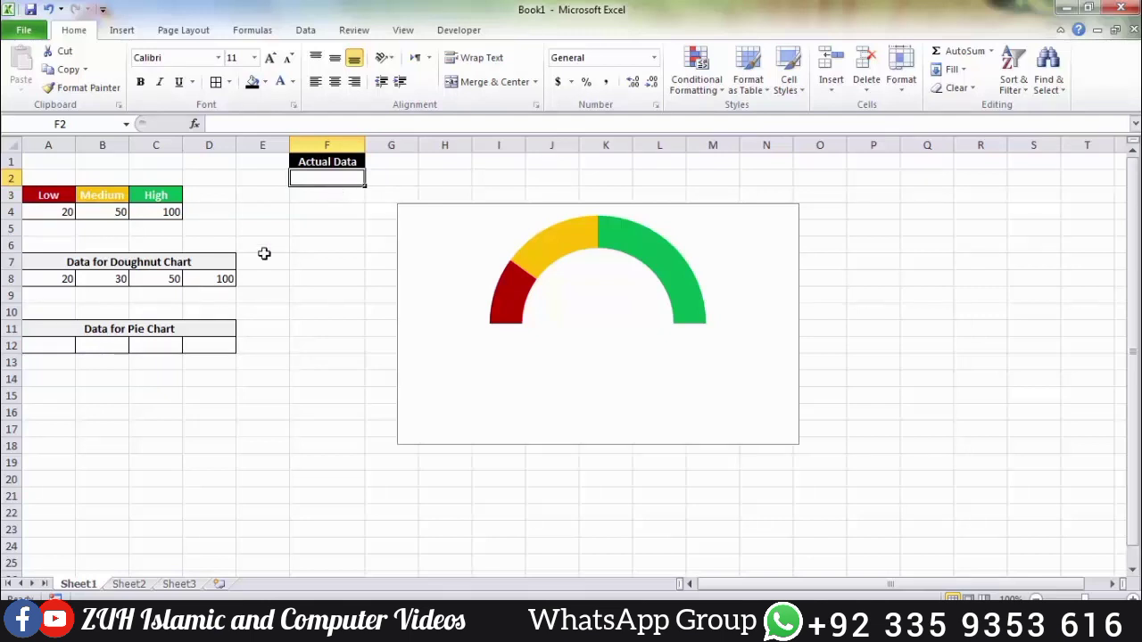
Enter the formula =F2-2 in cell A12, the first cell of the pie chart data.
click(56, 345)
text(=)
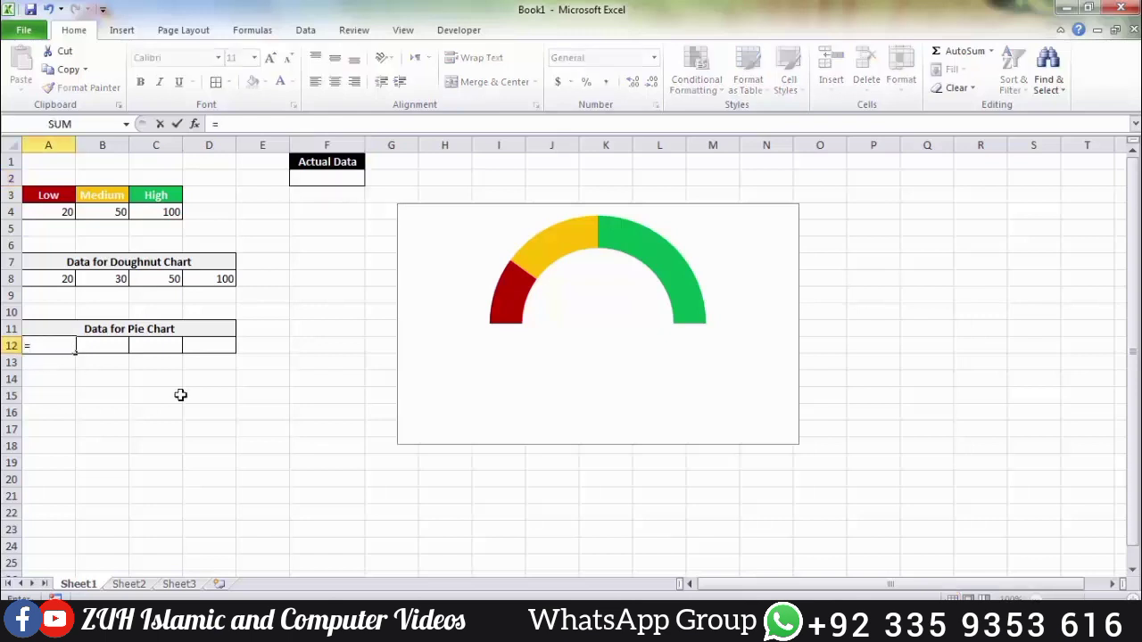
click(320, 180)
text(-)
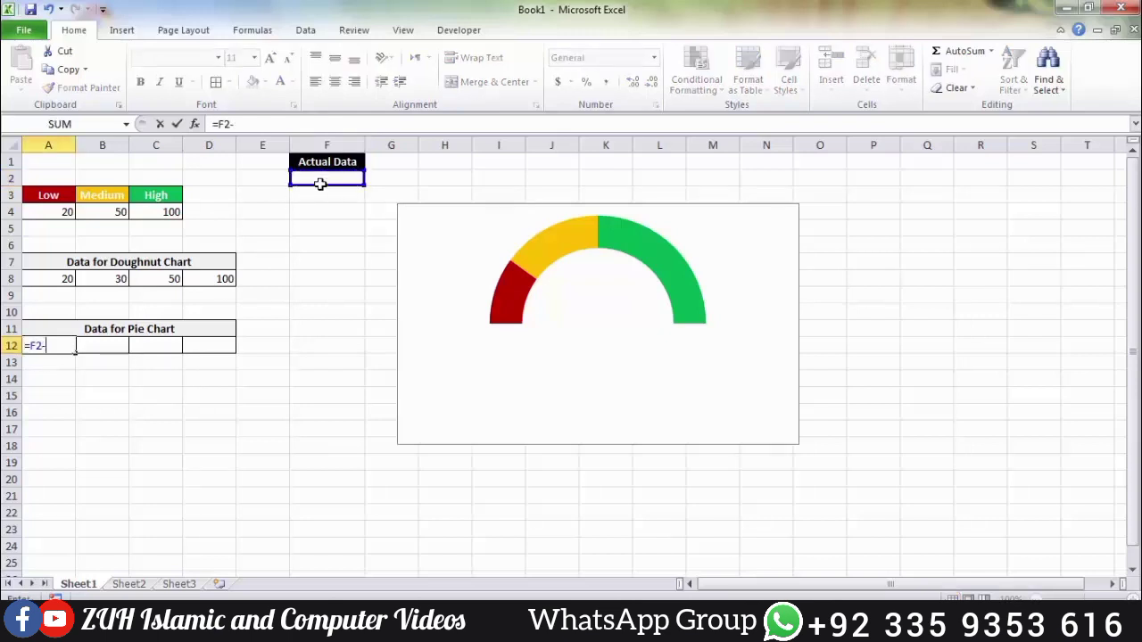
text(2)
key(Return)
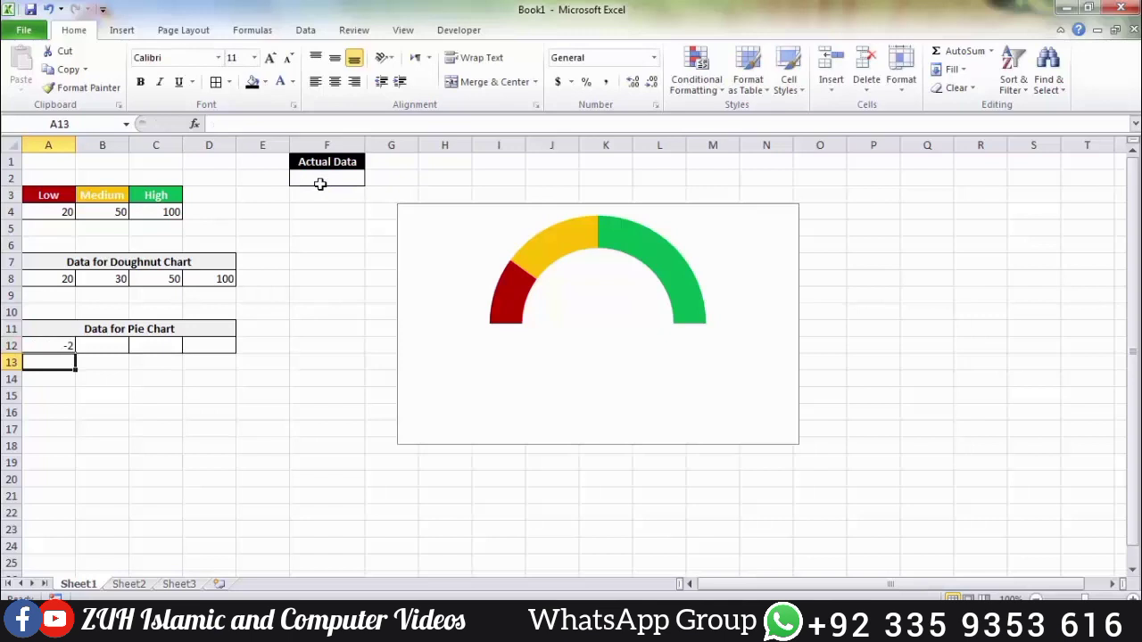
click(71, 345)
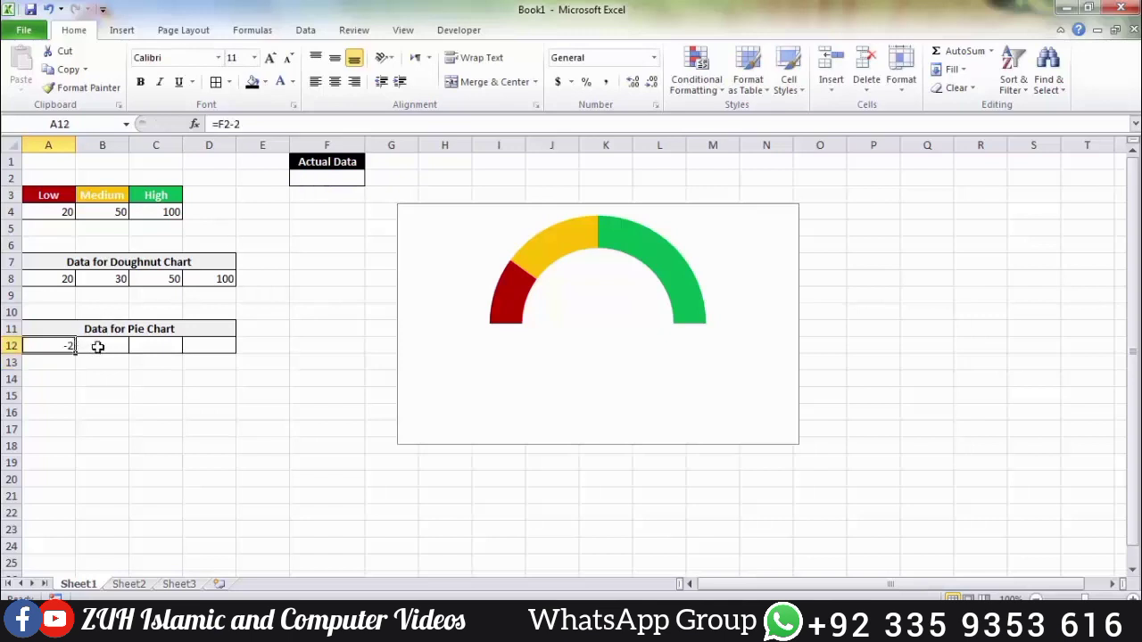
Enter 2 in cell B12 as the needle thickness for the pie chart data.
click(97, 345)
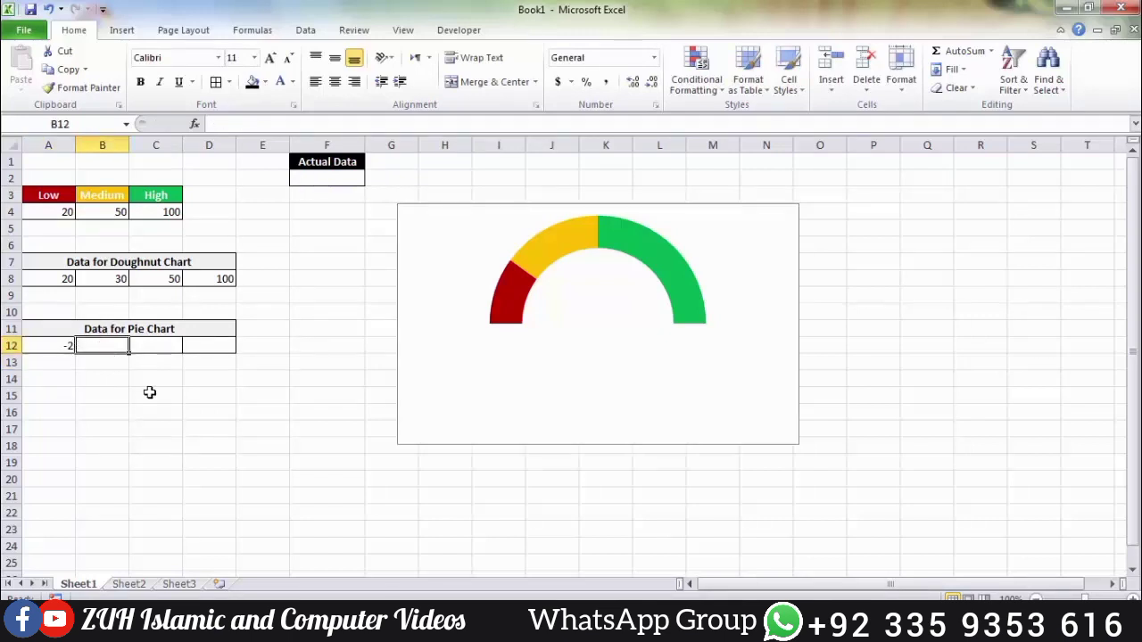
text(2)
key(Tab)
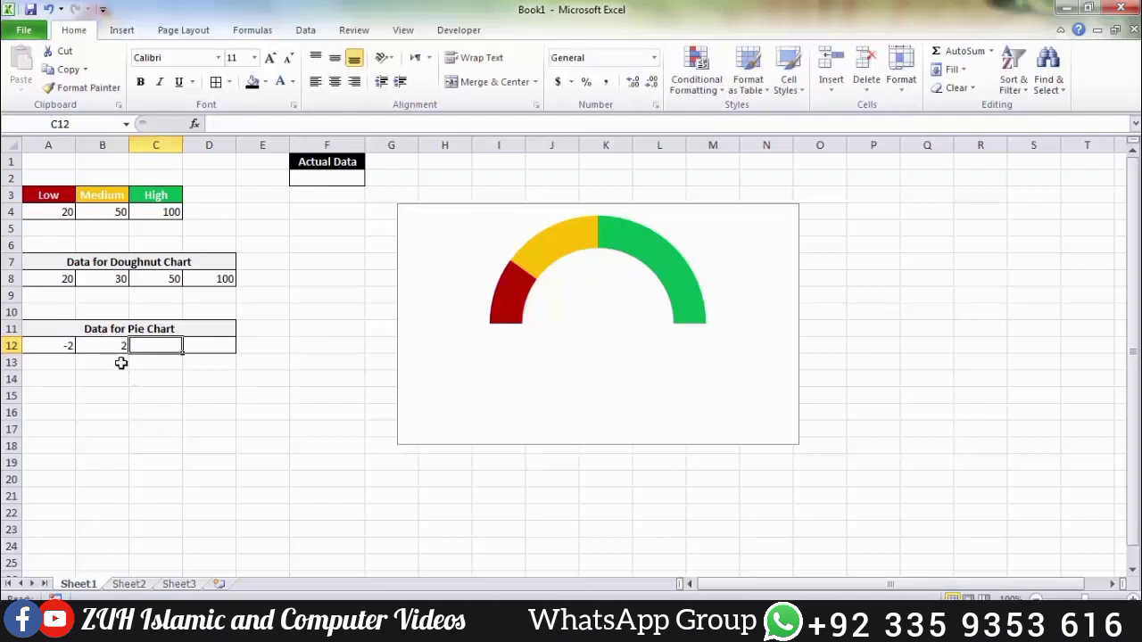
drag(116, 347, 114, 362)
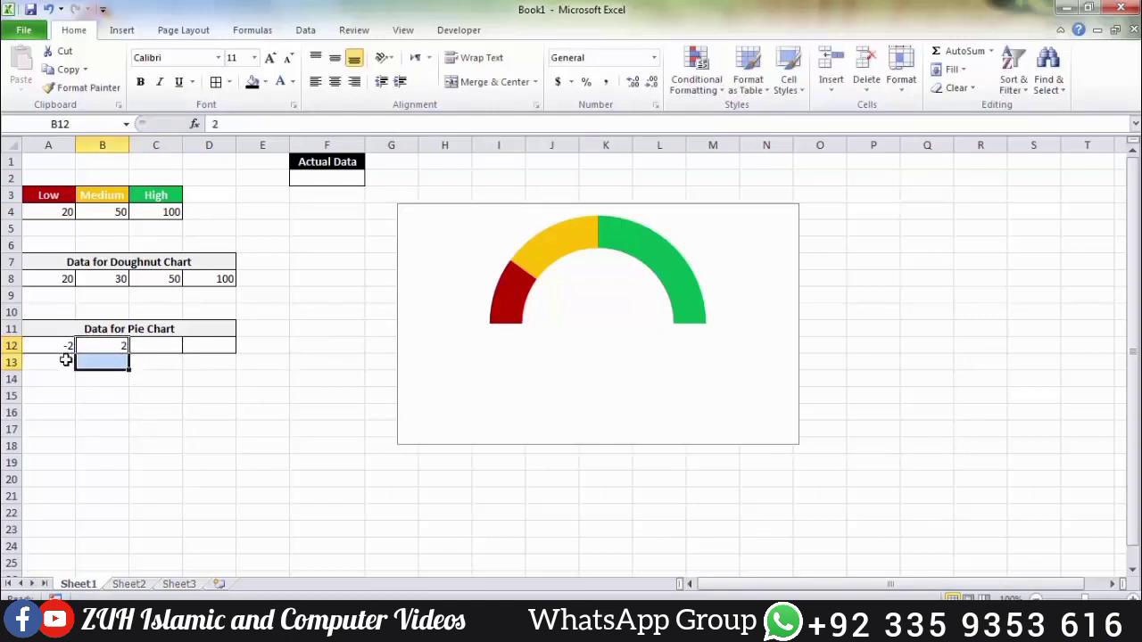
Enter the formula =D8*2-B12-A12 in cell C12 of the pie chart data.
click(149, 345)
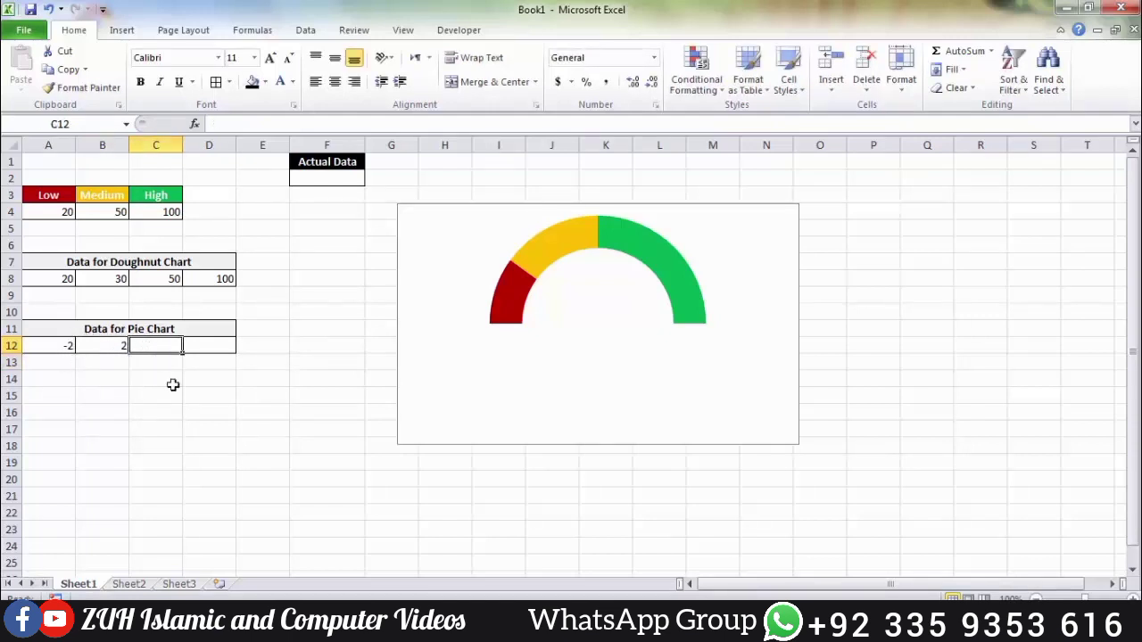
text(=)
click(214, 279)
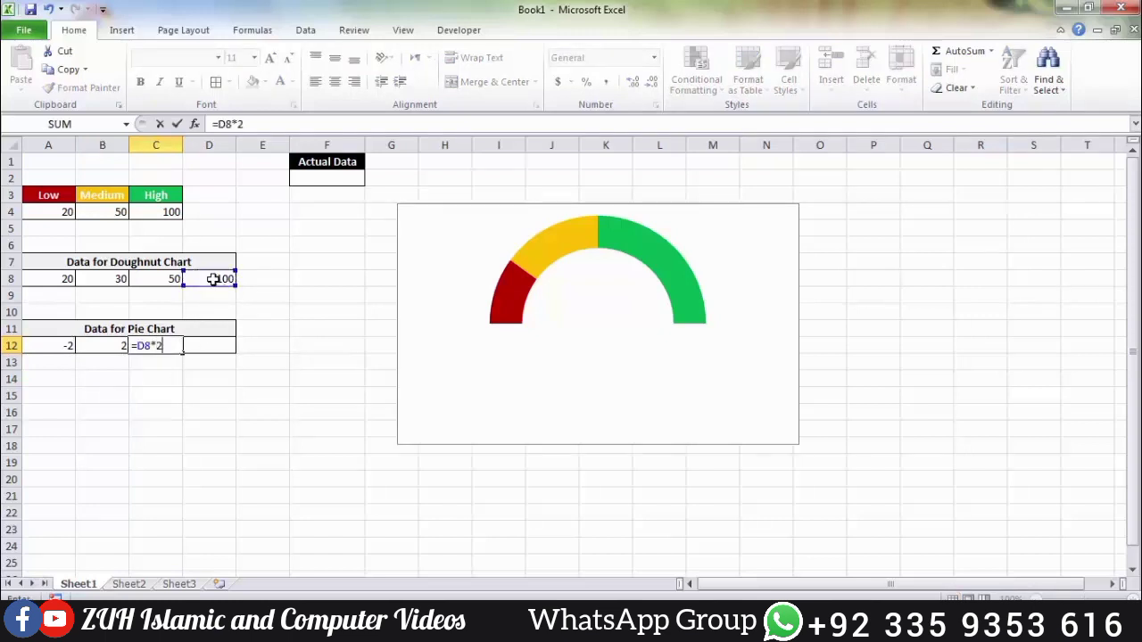
text(*2-)
key(Left)
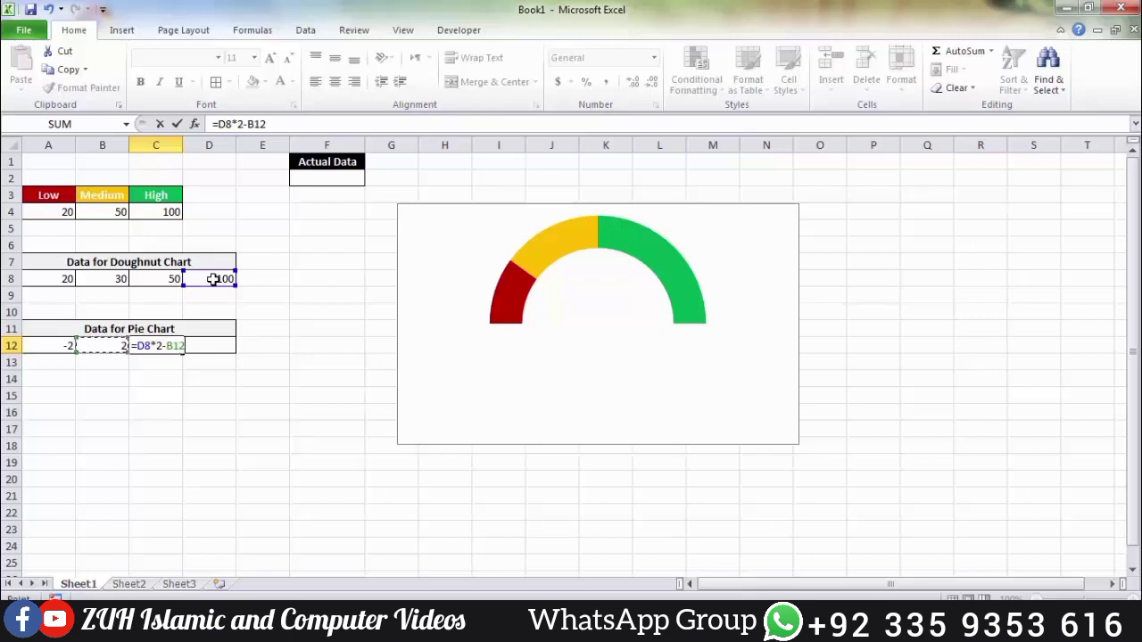
text(-)
key(Left)
key(Left)
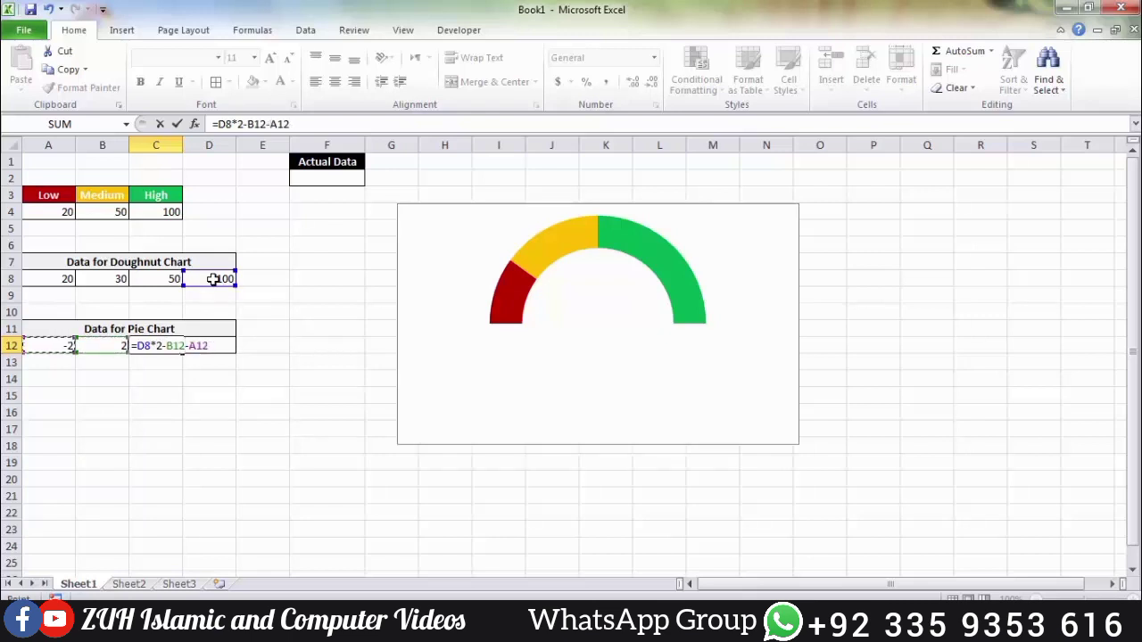
key(Return)
click(159, 346)
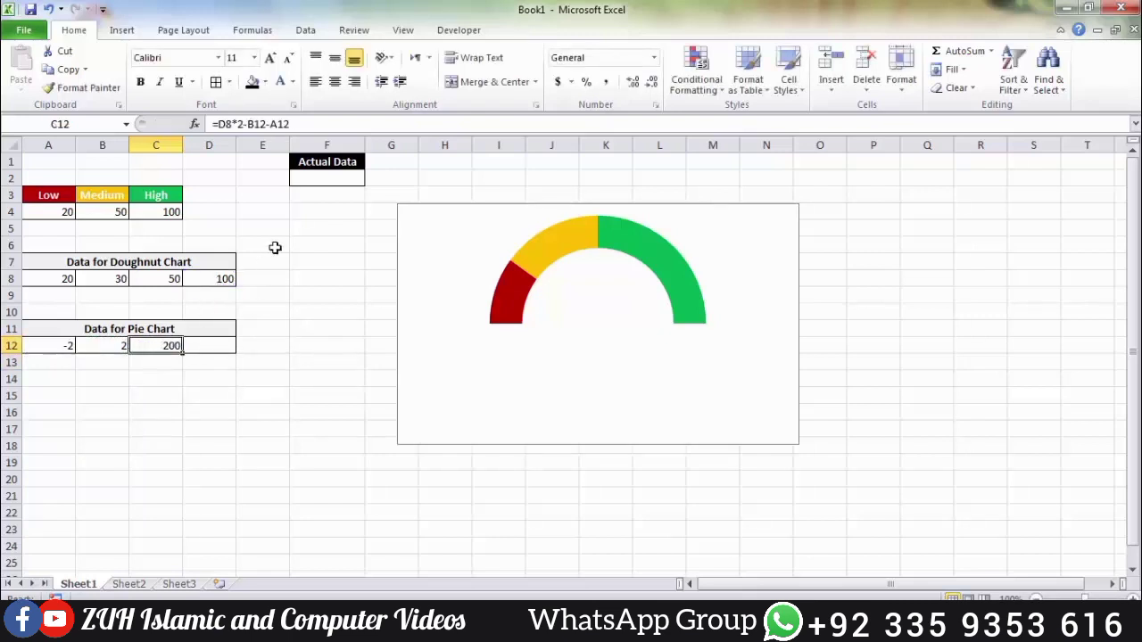
Test the pie chart formulas by entering 50 and then 120 as the actual value in F2.
click(312, 177)
text(50)
key(Return)
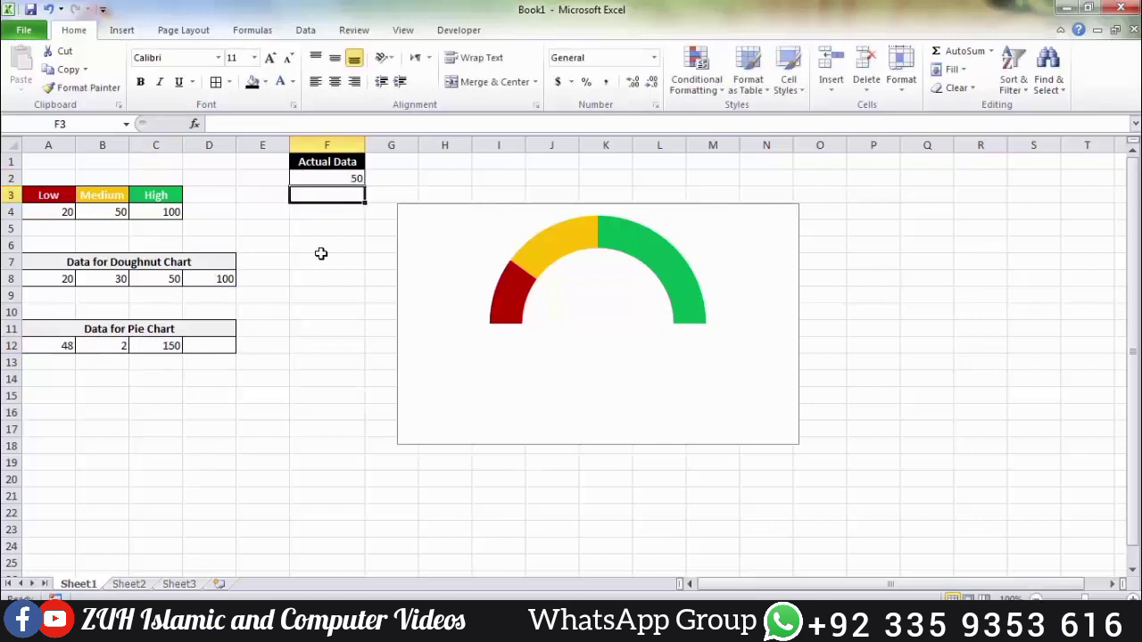
key(Up)
text(120)
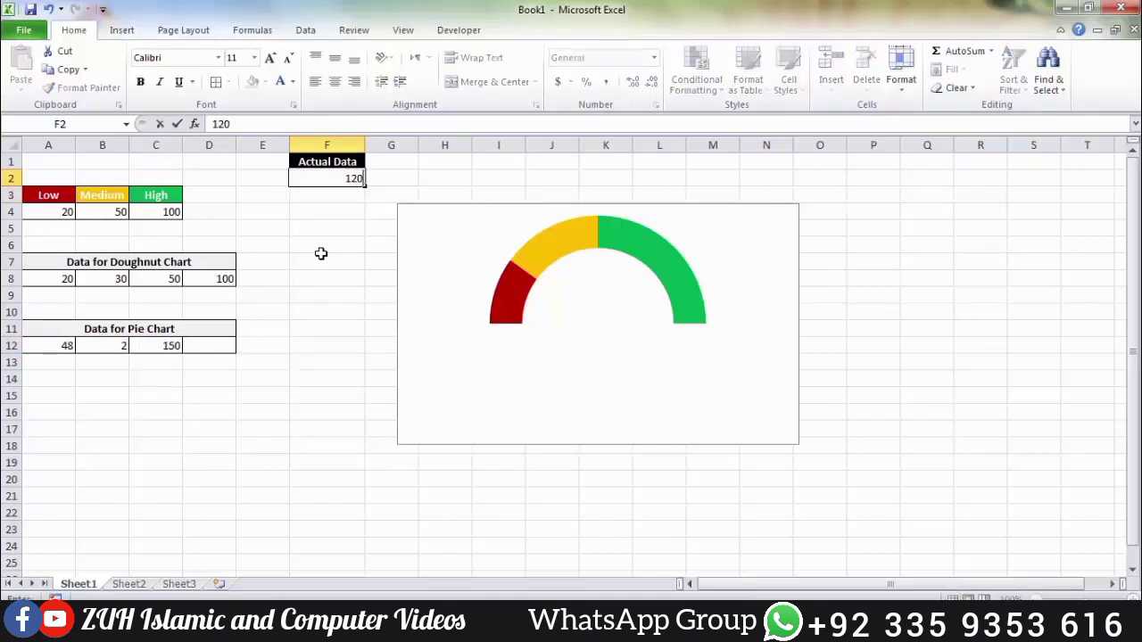
key(Return)
Set the actual value in cell F2 to 10 and check it against the Low and High values.
key(Up)
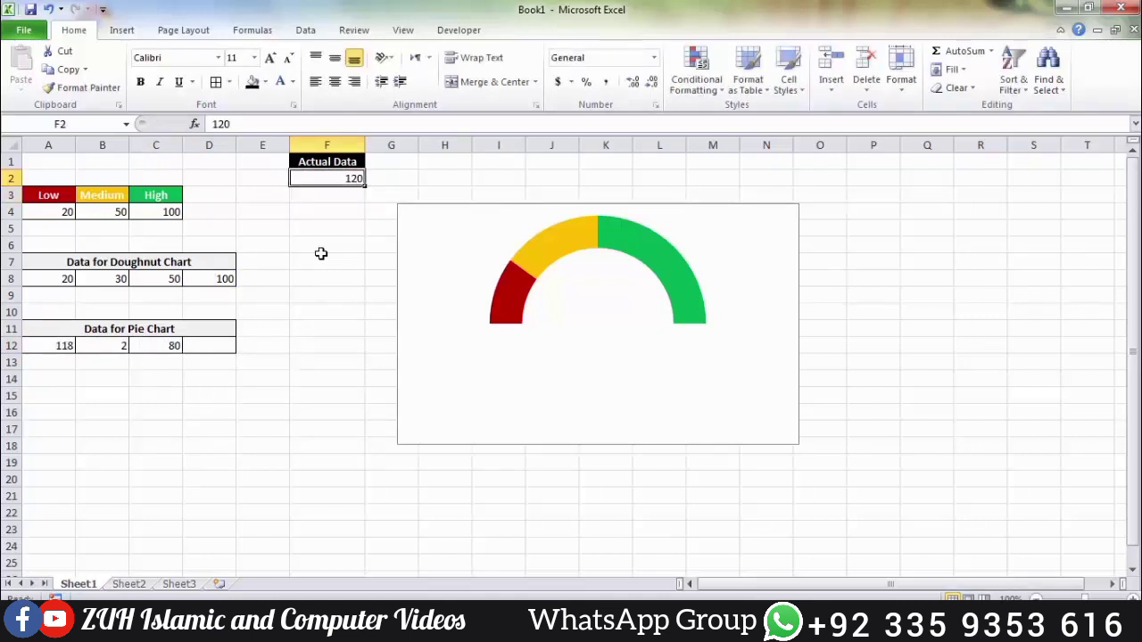
text(10)
key(Return)
click(66, 212)
click(169, 213)
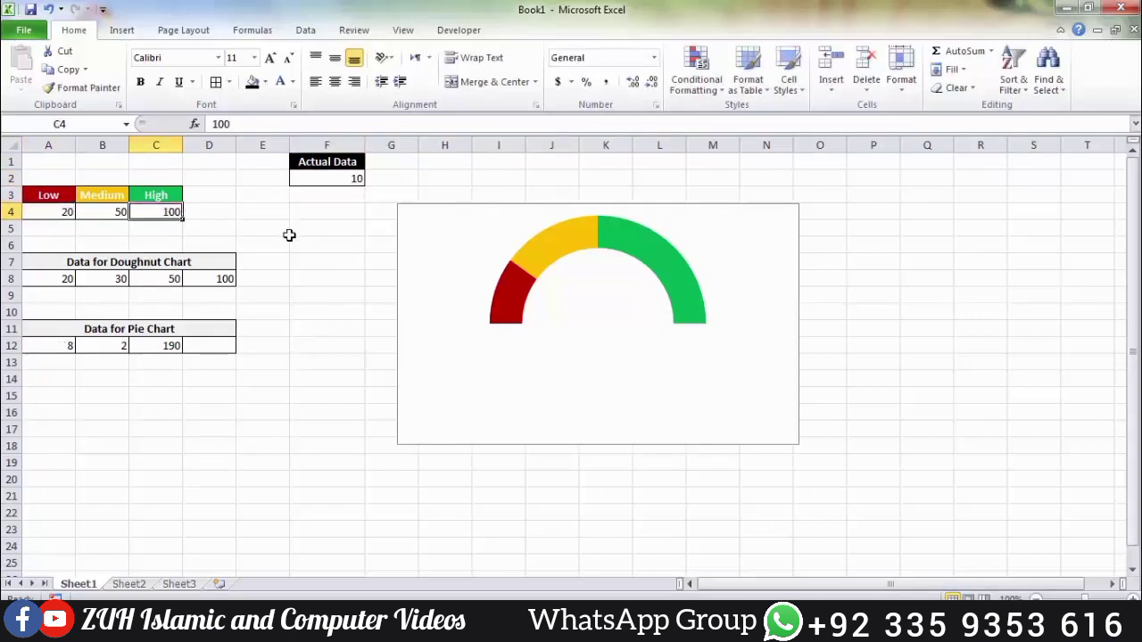
Insert a basic 2-D pie chart from the pie chart data in A12:C12.
drag(63, 347, 161, 346)
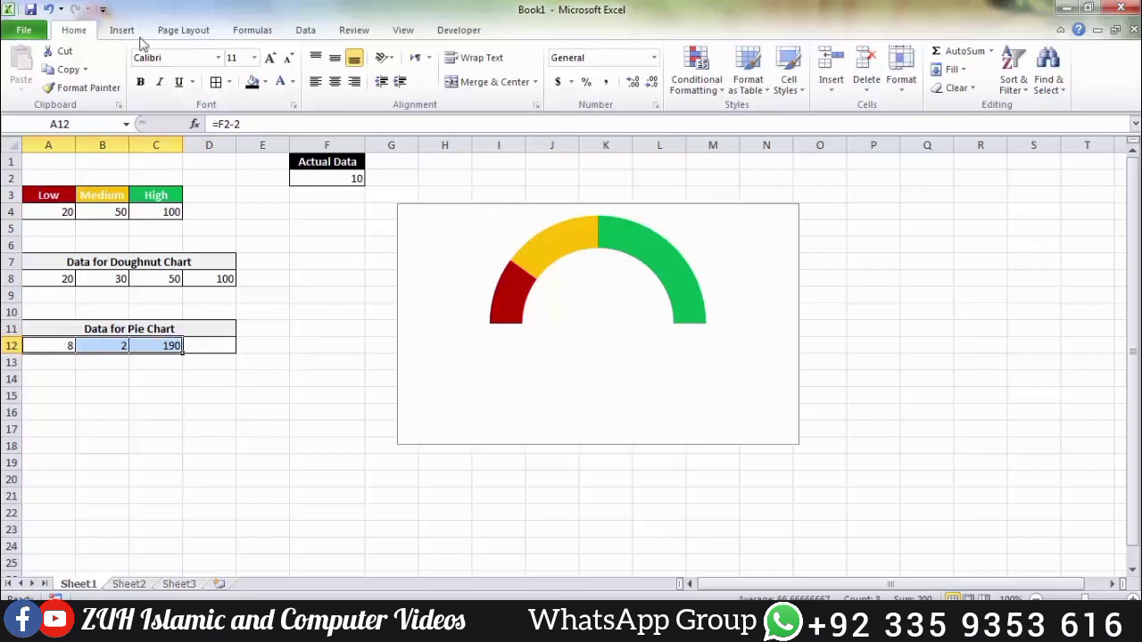
click(122, 30)
click(390, 80)
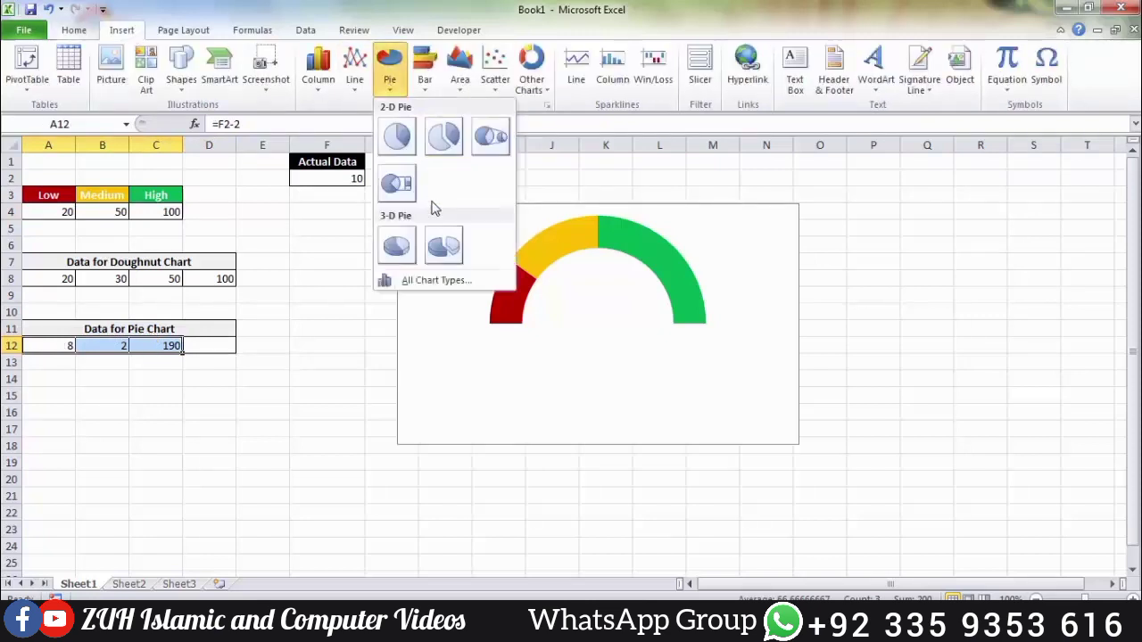
click(397, 138)
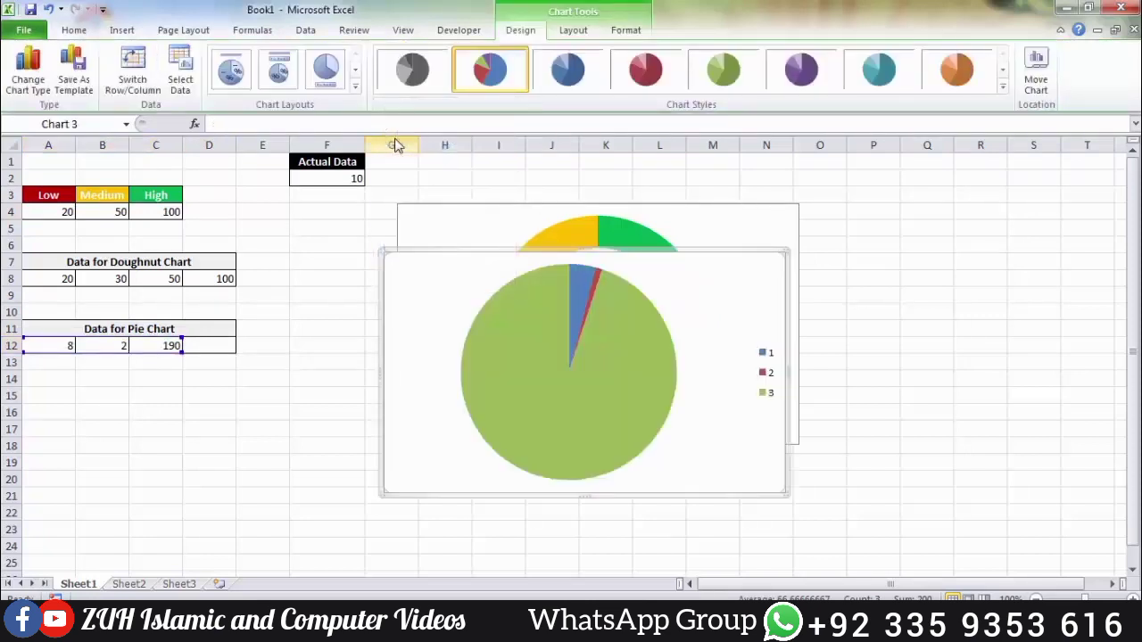
Set the pie series' angle of first slice to 270.
mouse_move(599, 351)
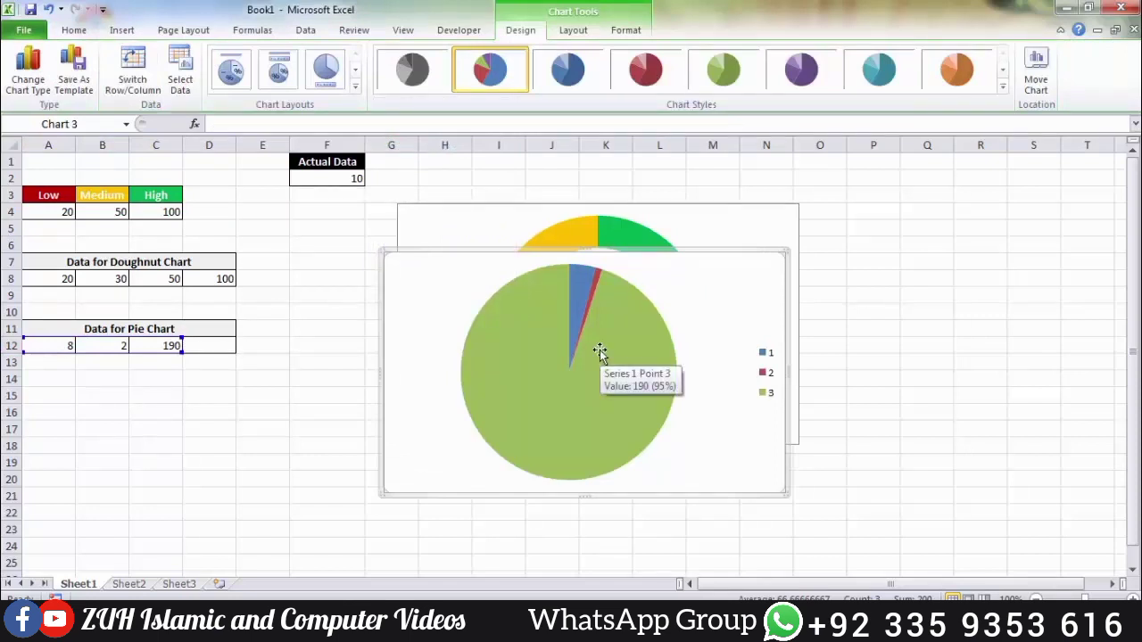
double_click(599, 351)
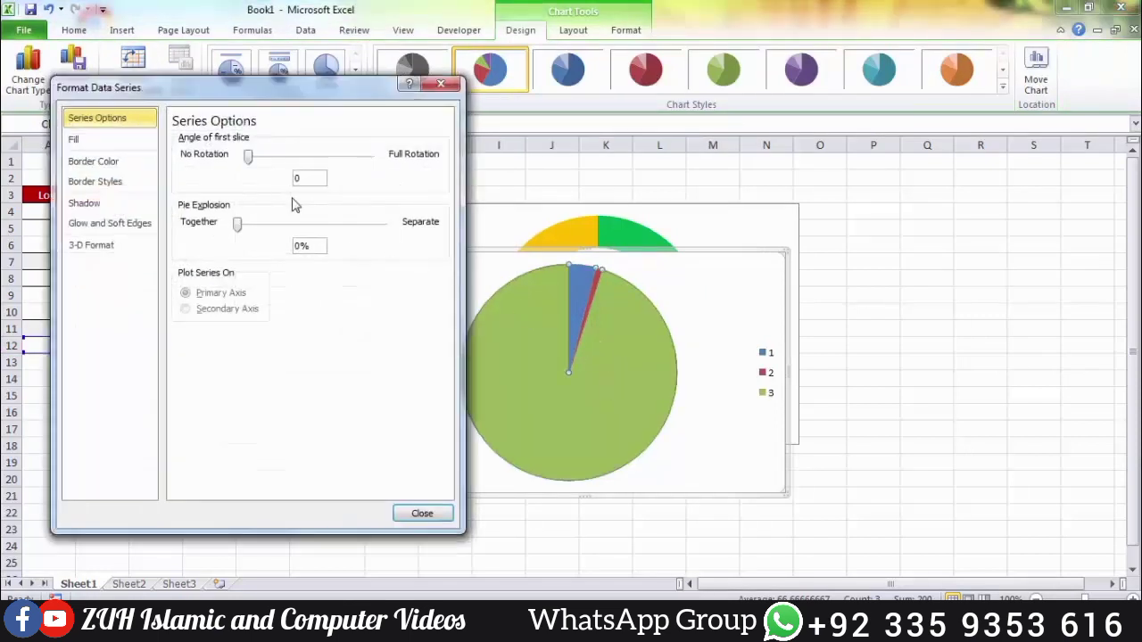
drag(310, 179, 287, 185)
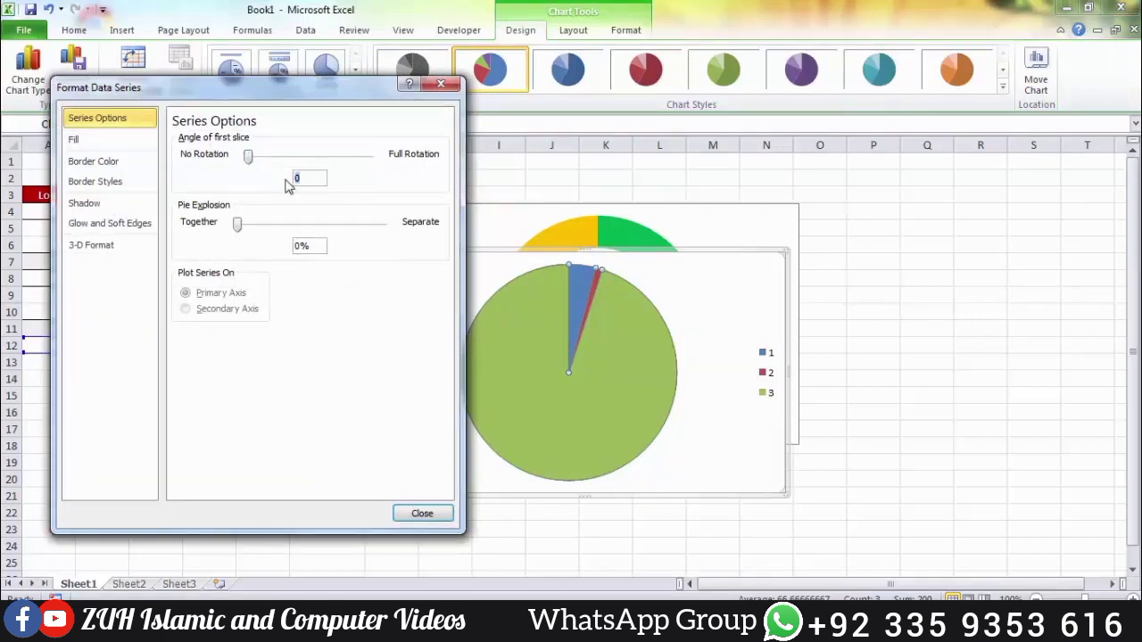
click(318, 245)
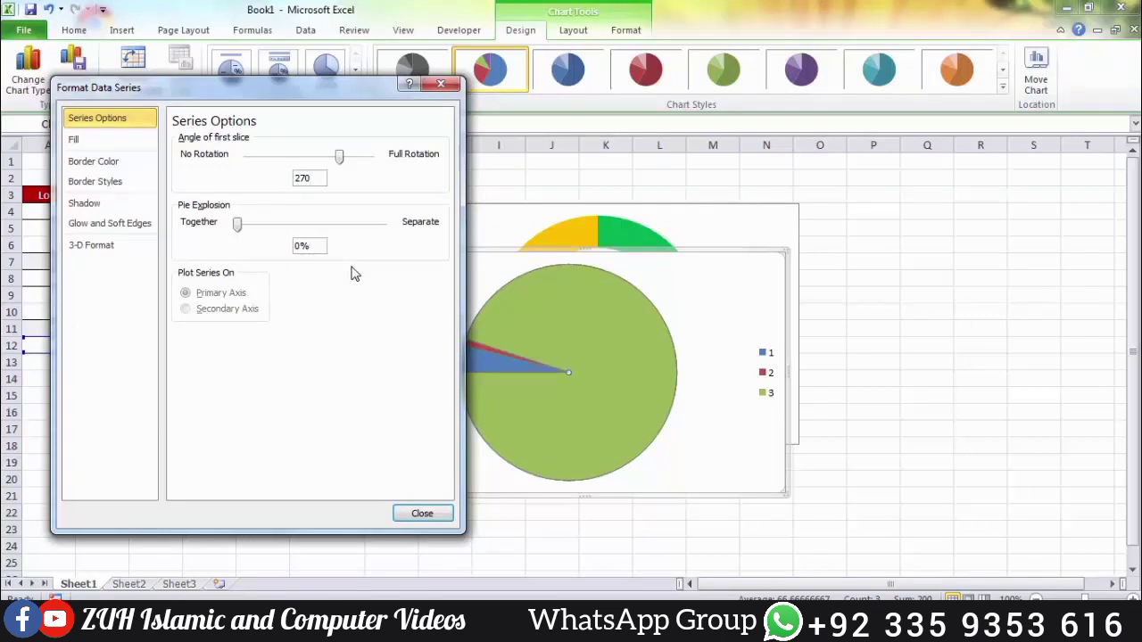
Set the third and first pie slices to no fill, leaving the thin second slice filled.
click(612, 309)
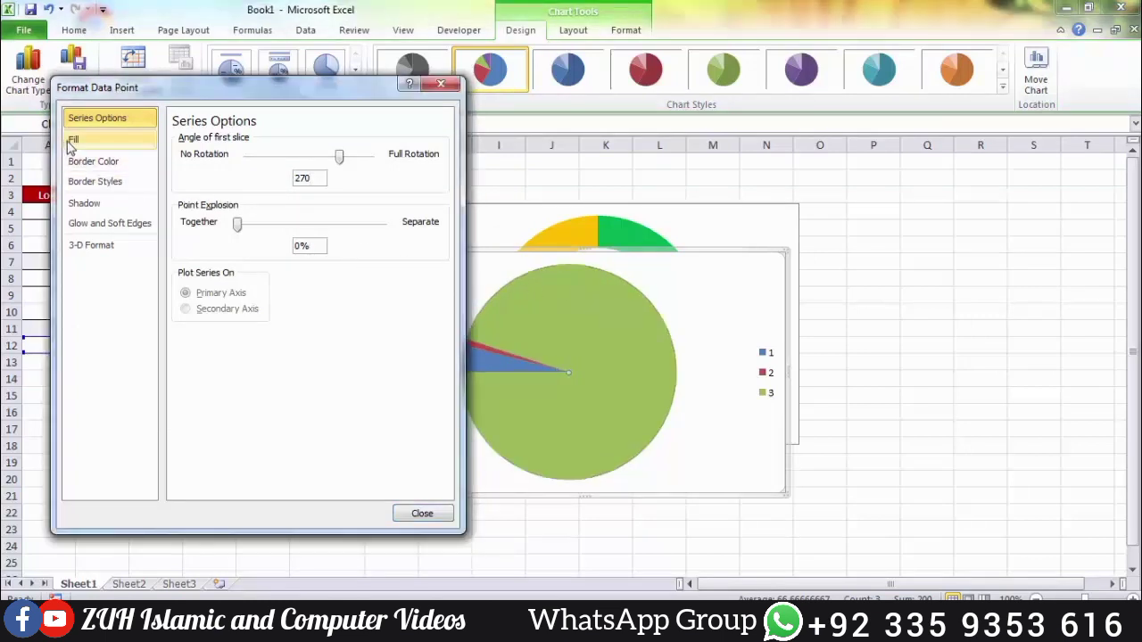
click(72, 141)
click(178, 140)
click(488, 364)
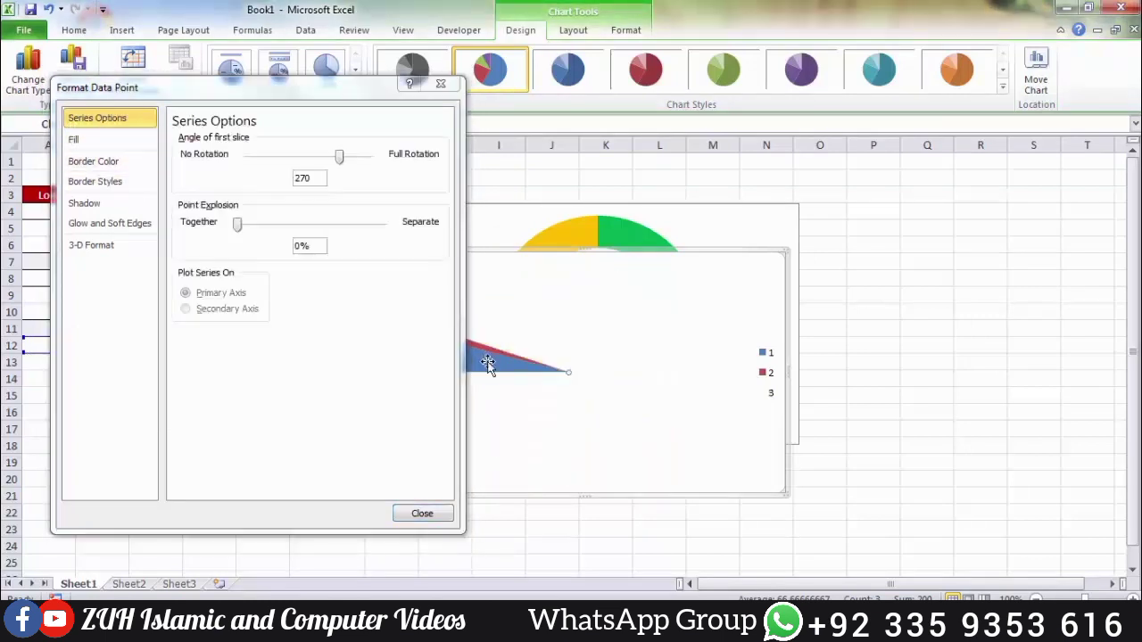
click(134, 143)
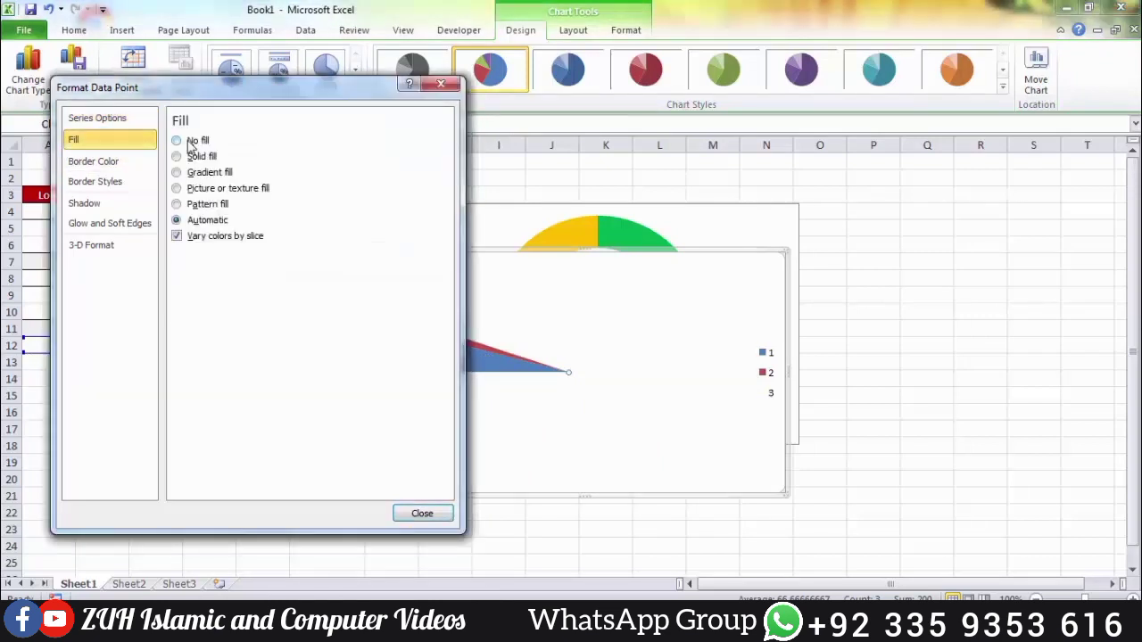
click(188, 143)
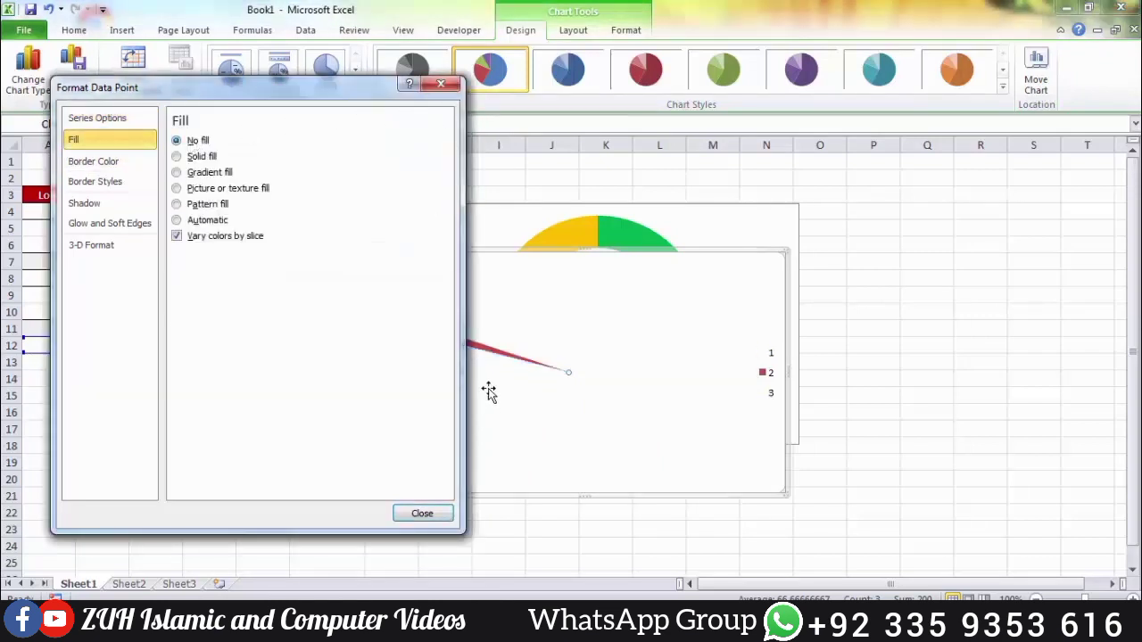
Give the thin second slice a solid red fill from the standard colors and delete the pie chart's legend.
click(484, 348)
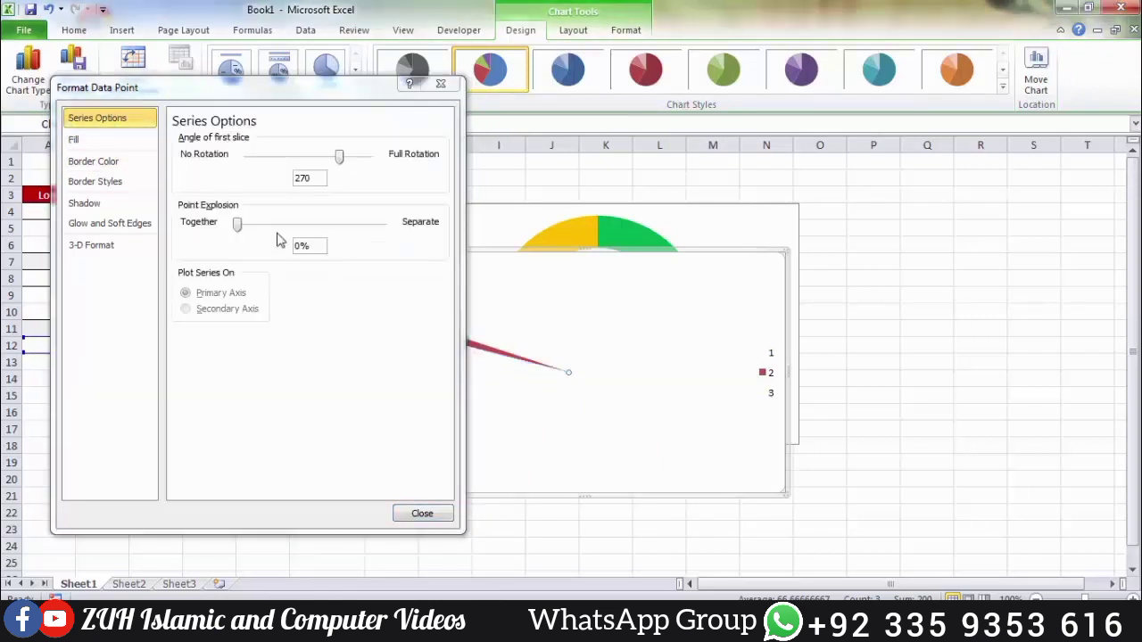
click(114, 143)
click(185, 157)
click(254, 273)
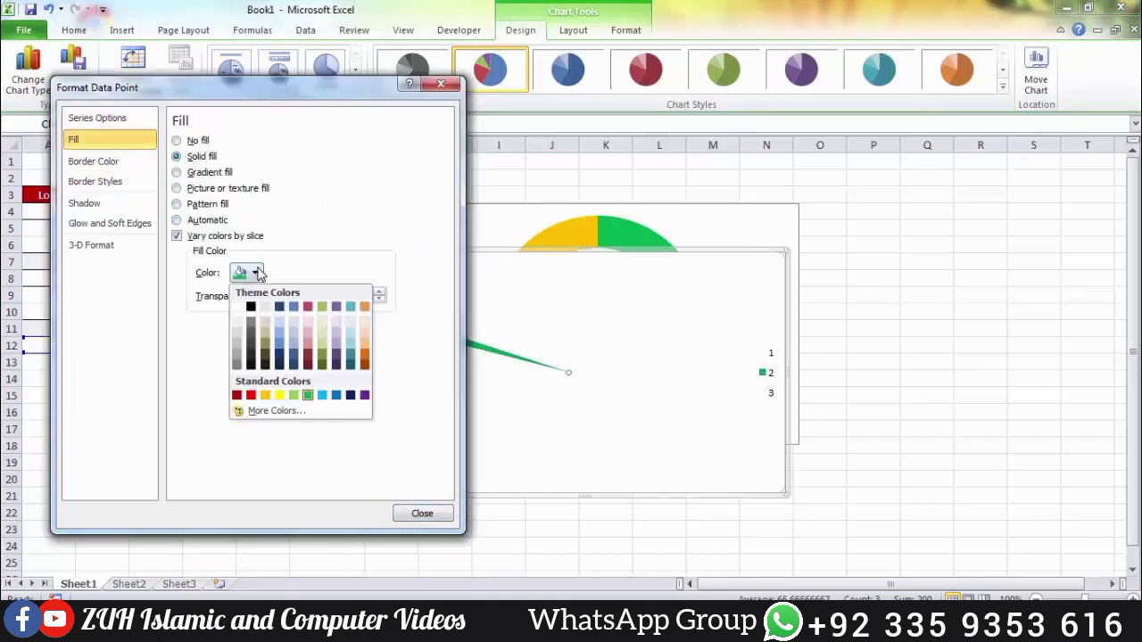
click(251, 395)
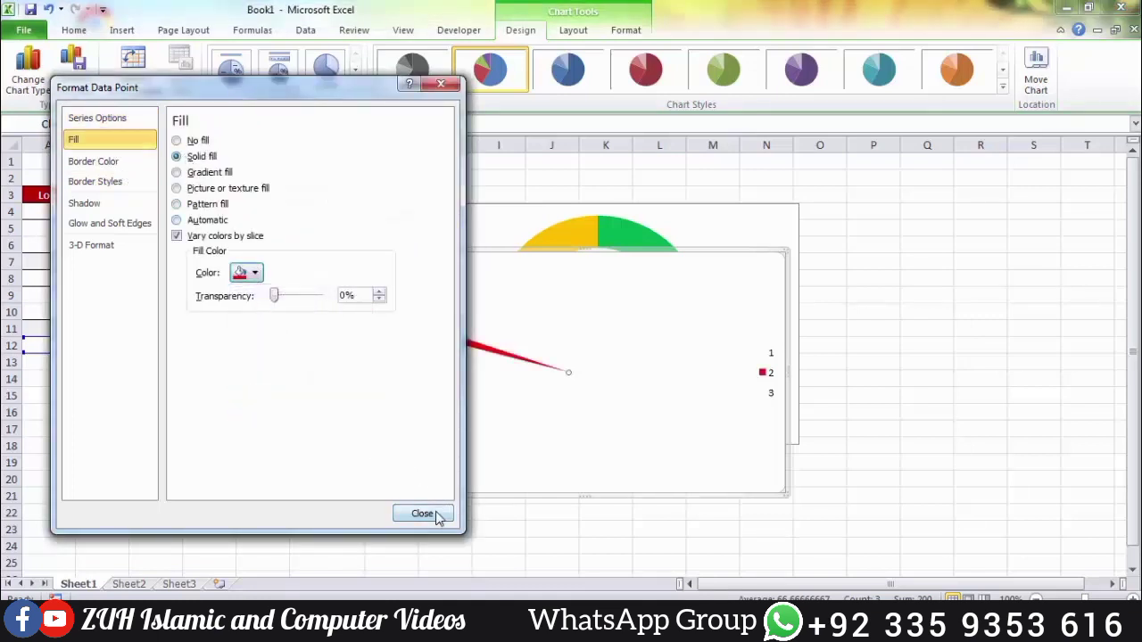
click(422, 514)
click(769, 370)
key(Delete)
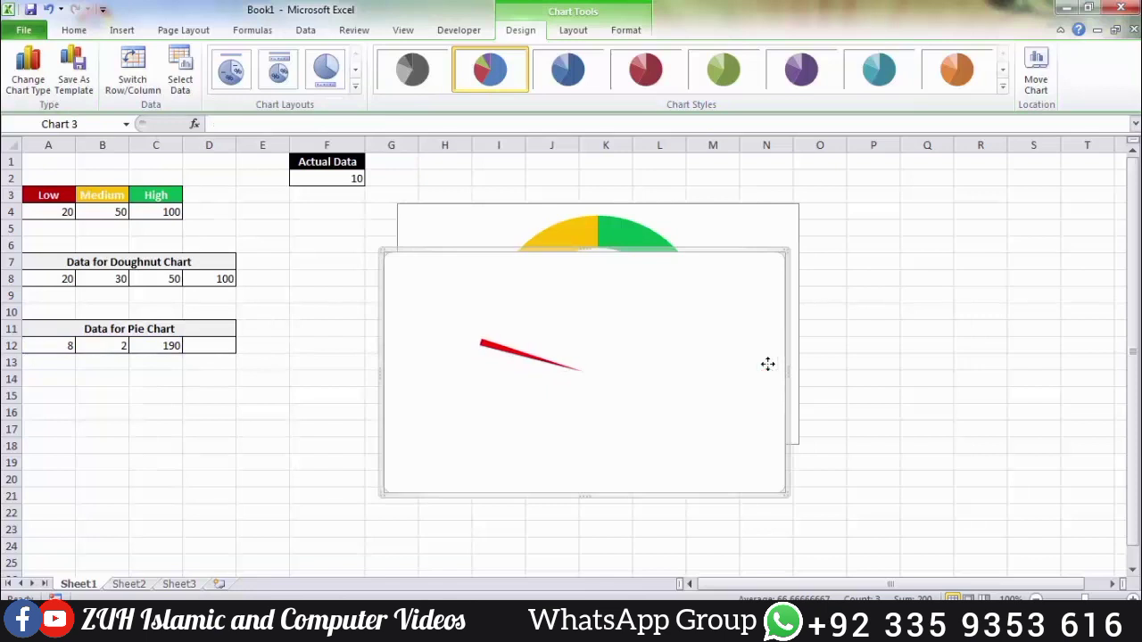